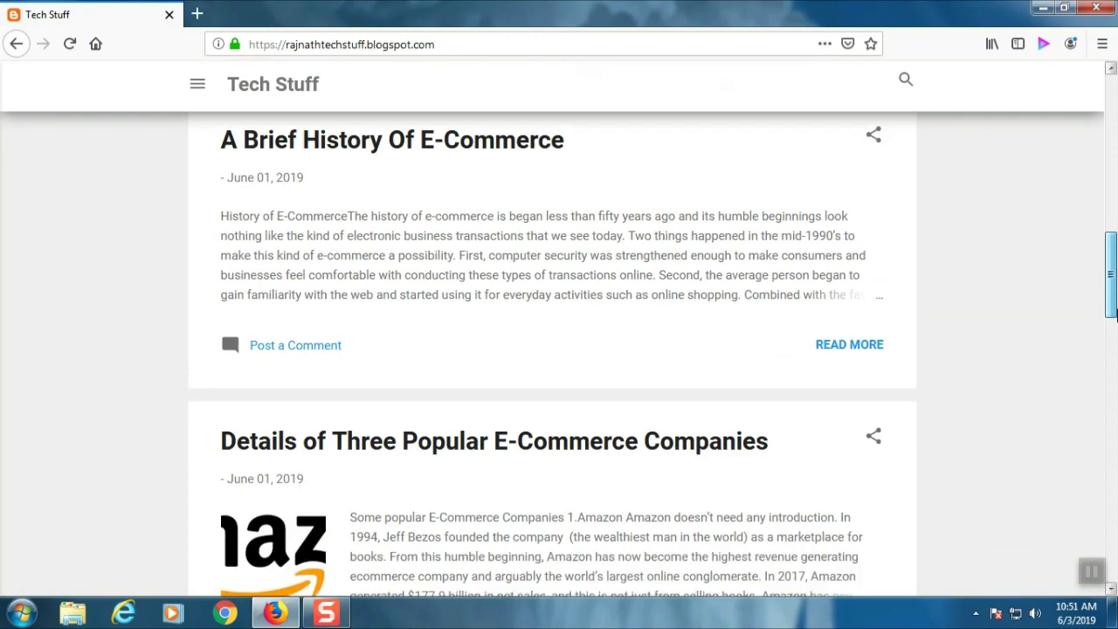
Step: Browse the posts on the Tech Stuff blog and open "How To Order A Product Through Flipkart"
scroll(1114, 394, "down", 3)
scroll(1113, 391, "down", 6)
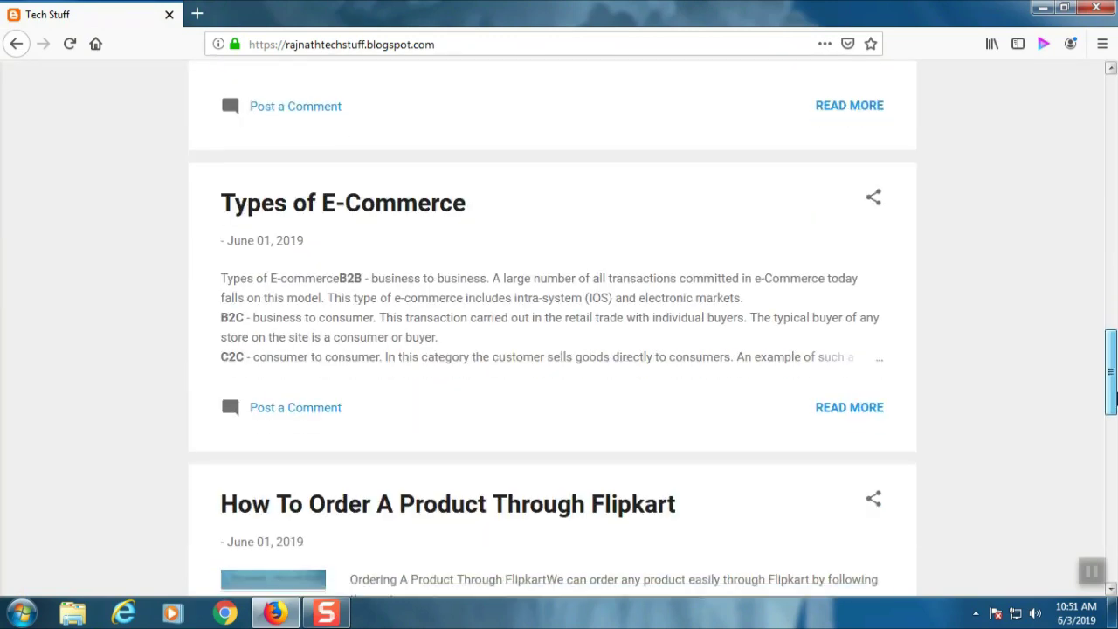
left_click(850, 496)
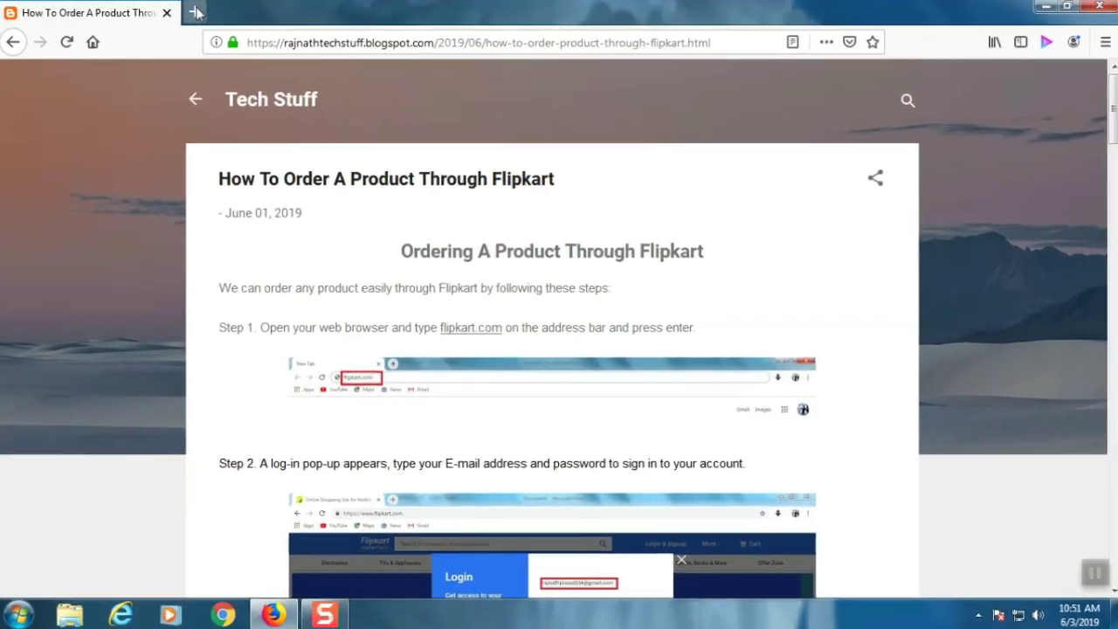
Step: Go to blogger.com, start creating a blog and choose to sign in with another Google account
left_click(195, 12)
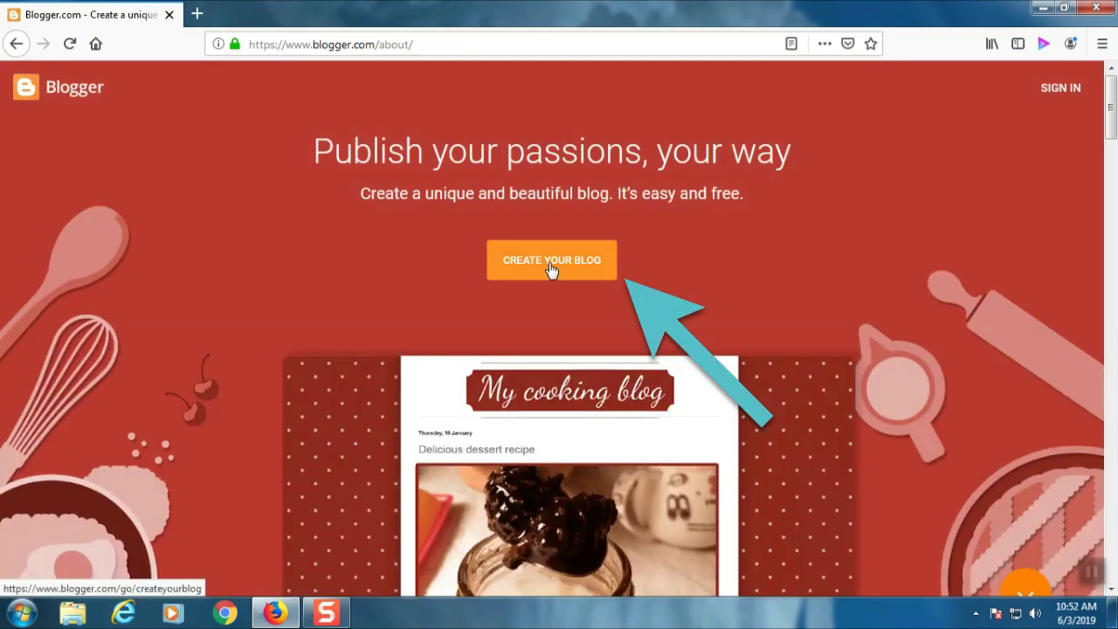
left_click(552, 270)
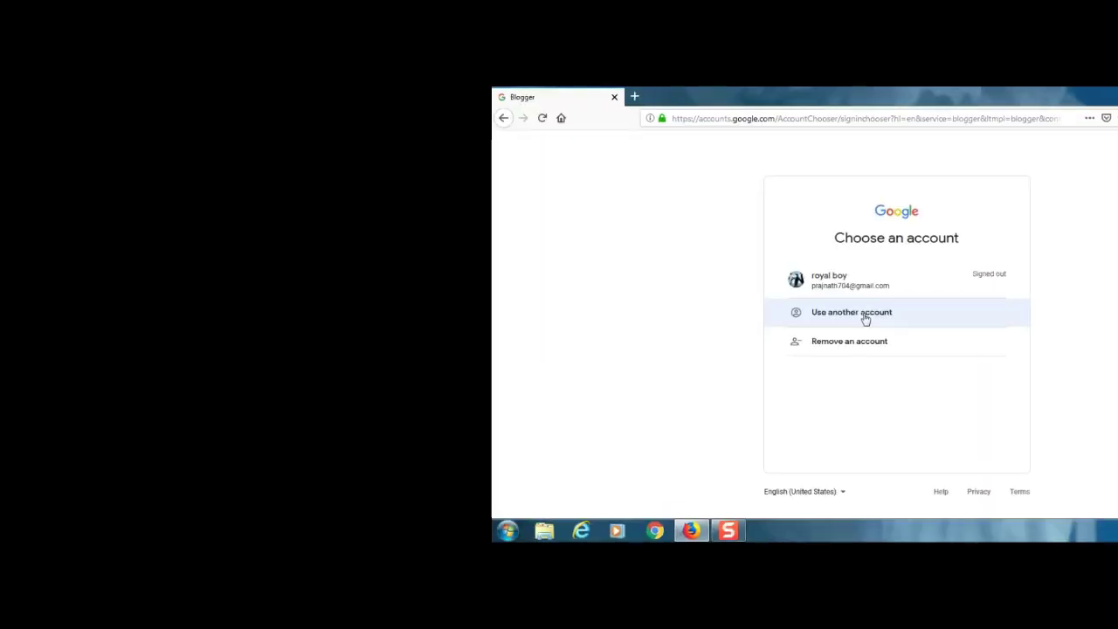
left_click(865, 316)
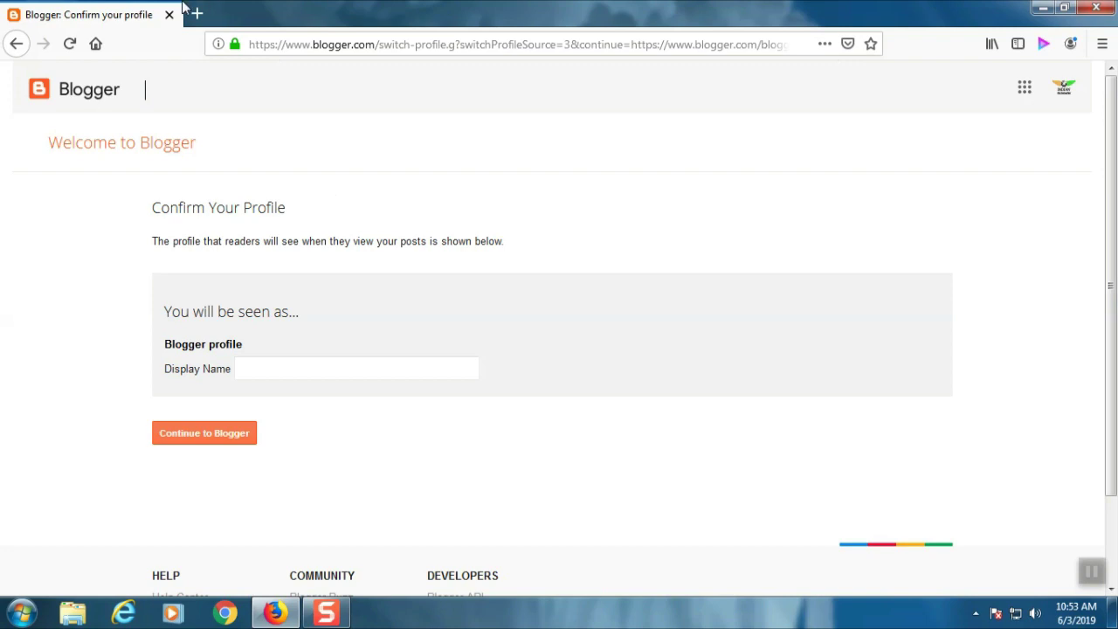
Step: Set the Blogger profile's display name to "Indian Techsmith" and continue to Blogger
scroll(1116, 248, "down", 1)
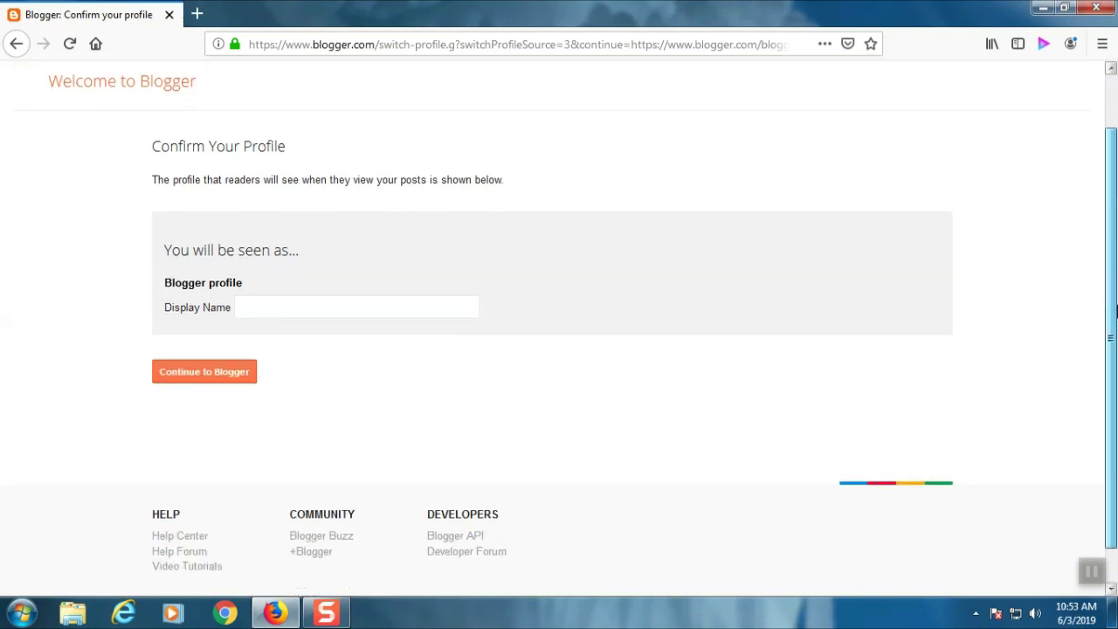
left_click(245, 340)
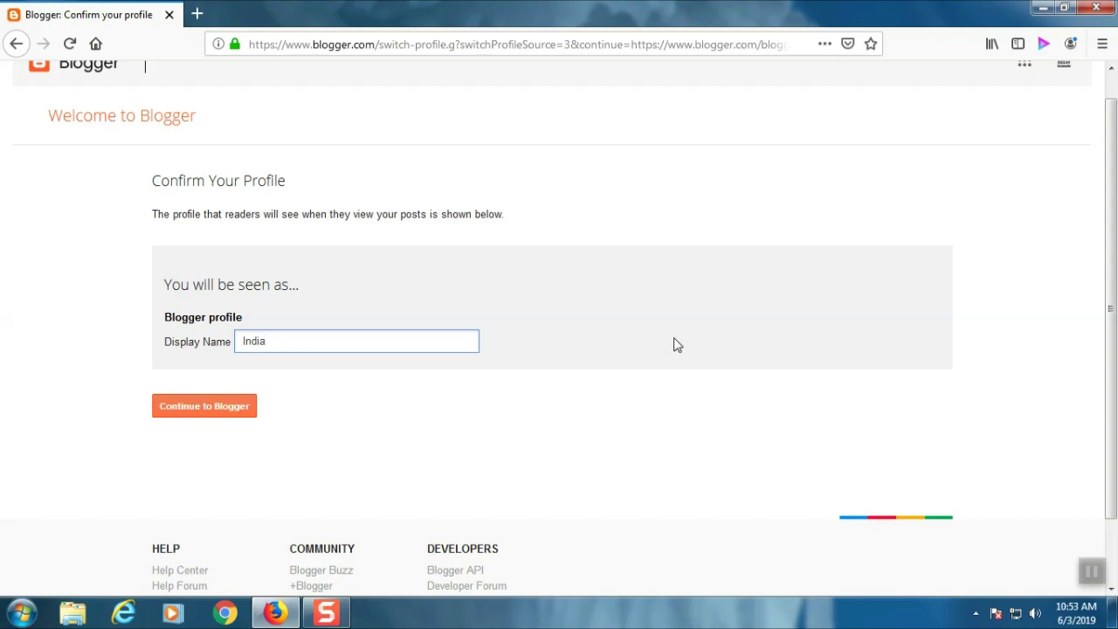
type("Indian Techsmith")
left_click(199, 415)
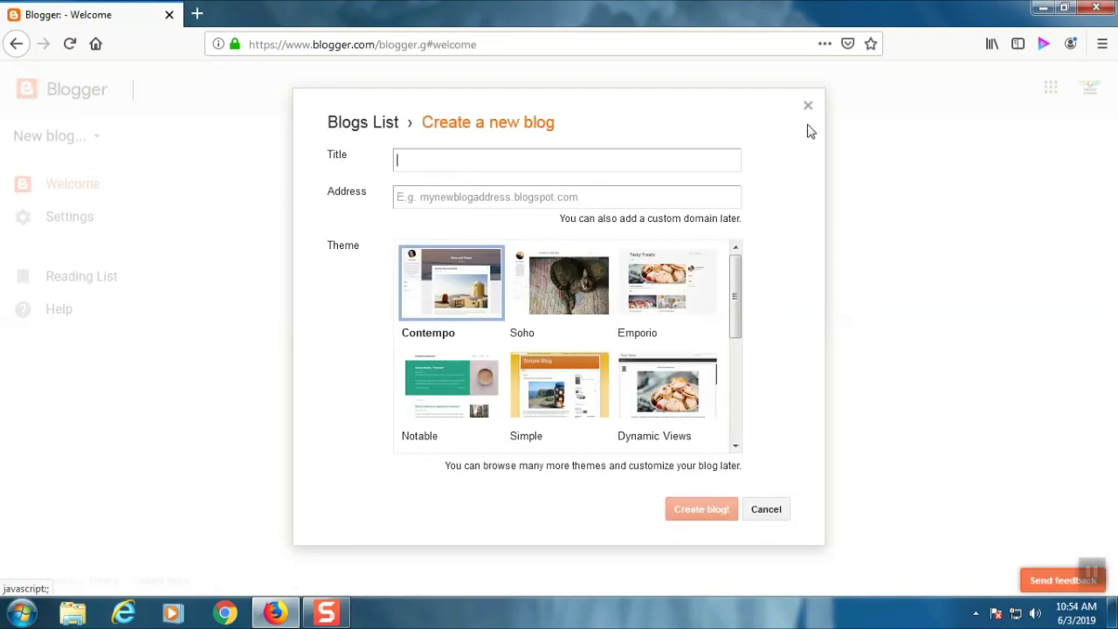
Step: Reopen the new blog form and enter "Informative Tech" as the blog title
left_click(808, 107)
left_click(651, 362)
type("Informative Tech")
Step: Set the new blog's address to Indiantechsmith.blogspot.com
left_click(507, 194)
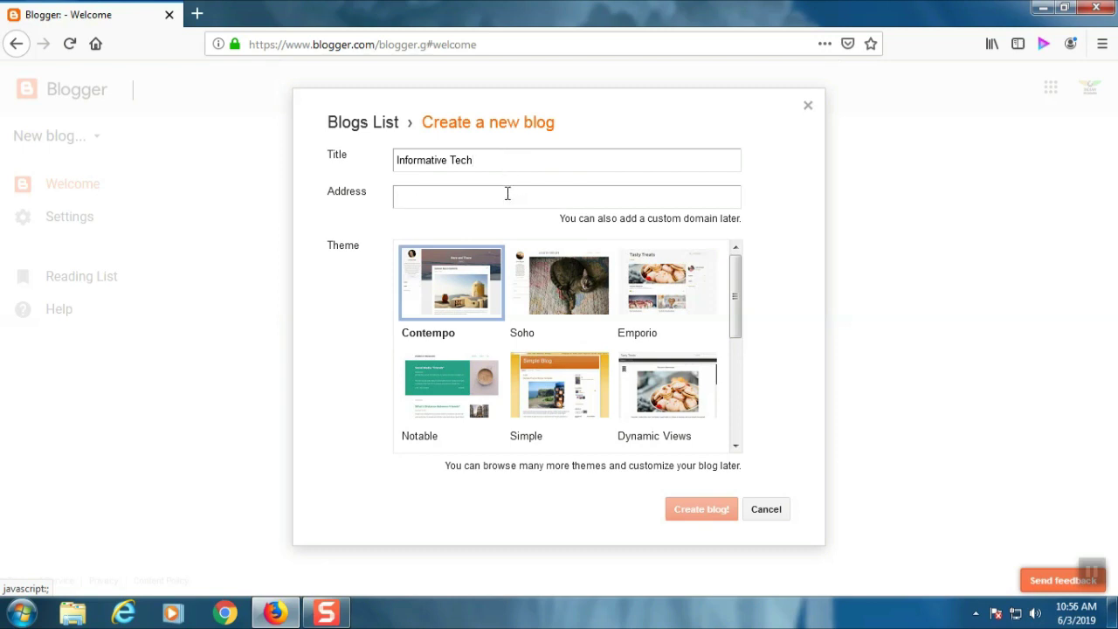
type("Indian")
type("techsmi")
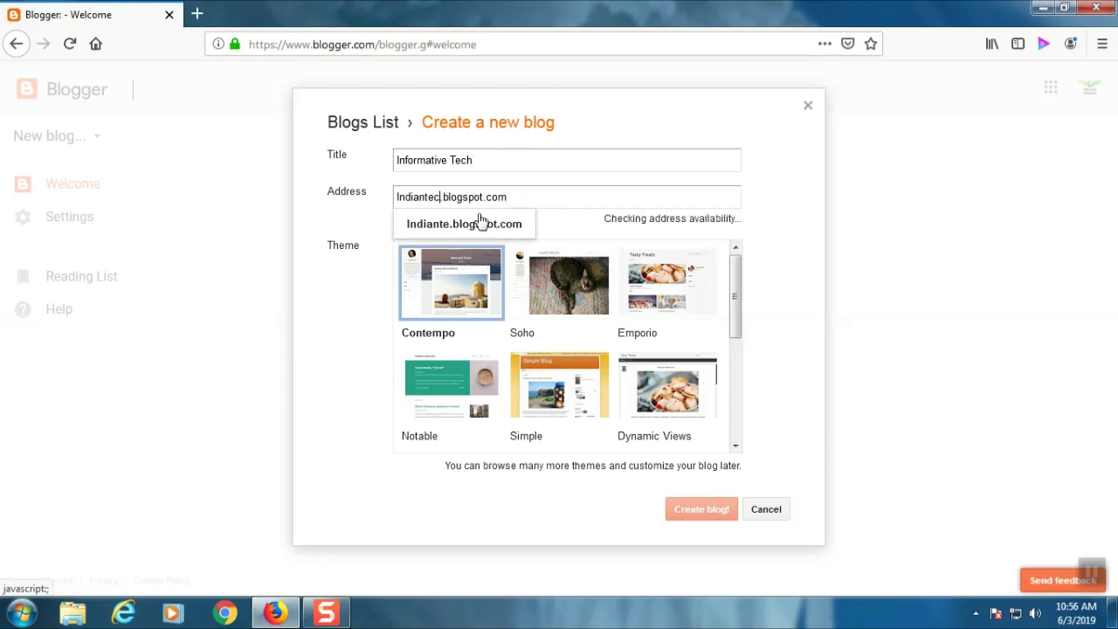
type("th")
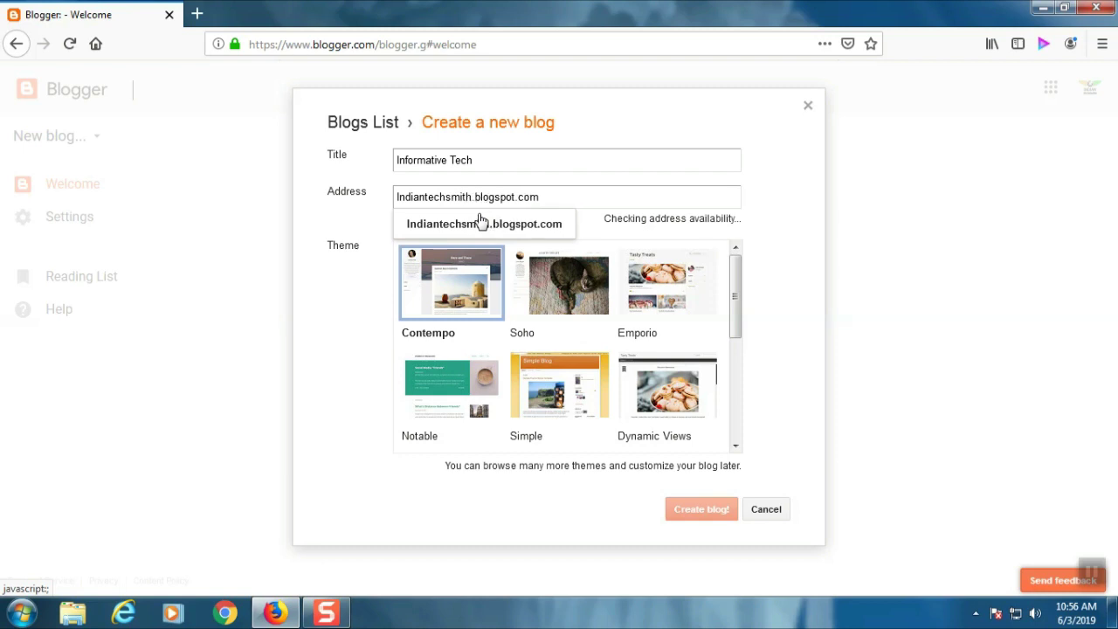
left_click(524, 226)
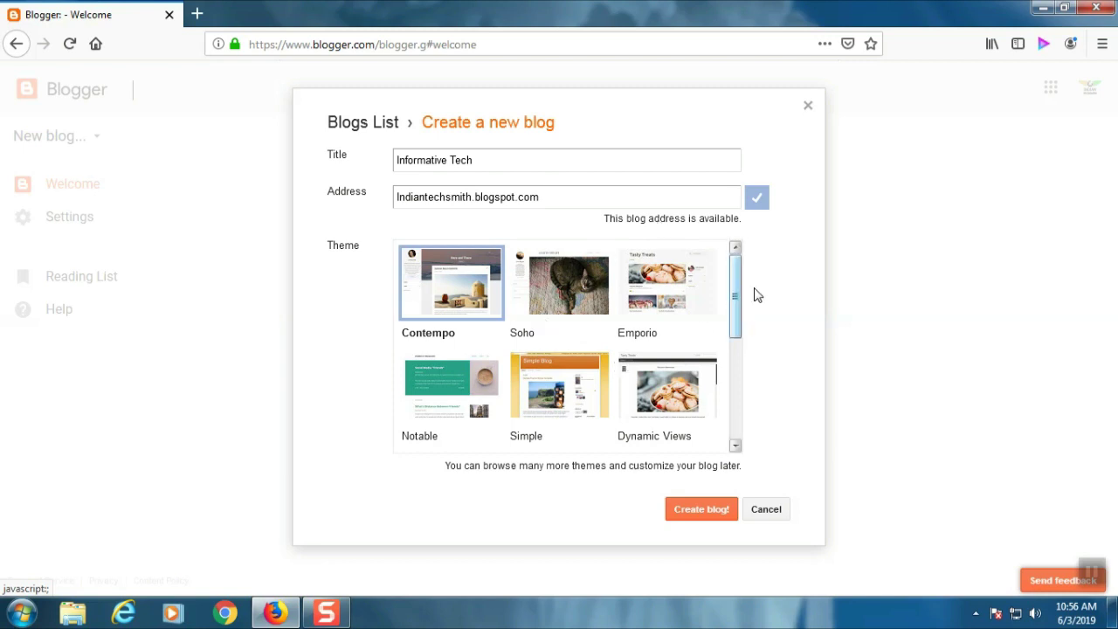
Step: Create the blog with the Dynamic Views theme and decline the Google Domains offer
mouse_move(736, 295)
left_mouse_down()
mouse_move(732, 390)
mouse_move(732, 293)
left_mouse_up()
left_click(676, 393)
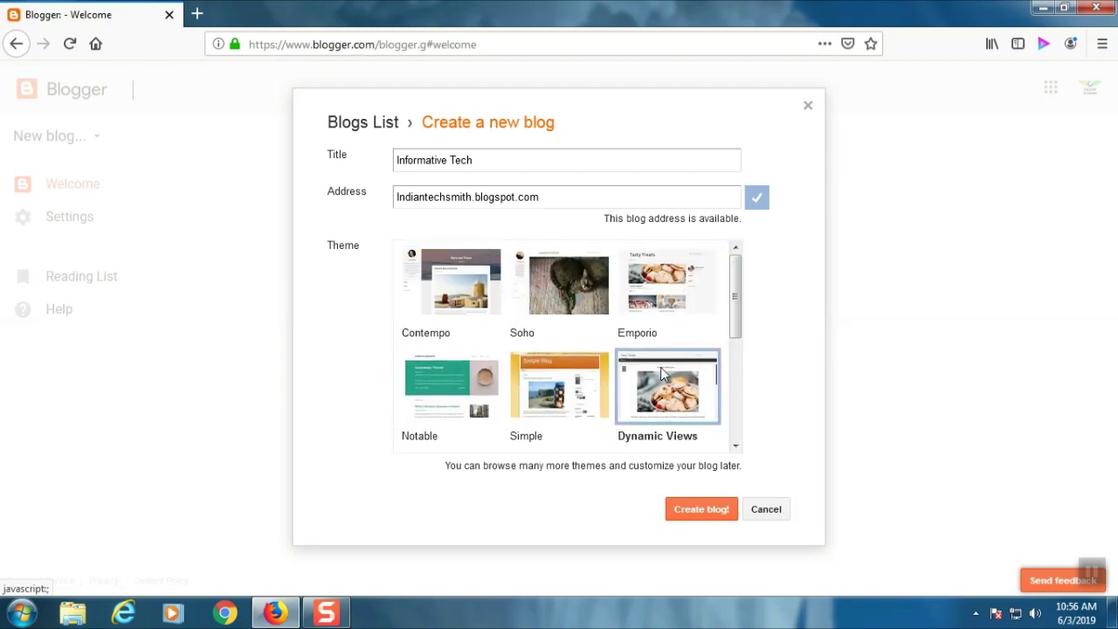
left_click(701, 509)
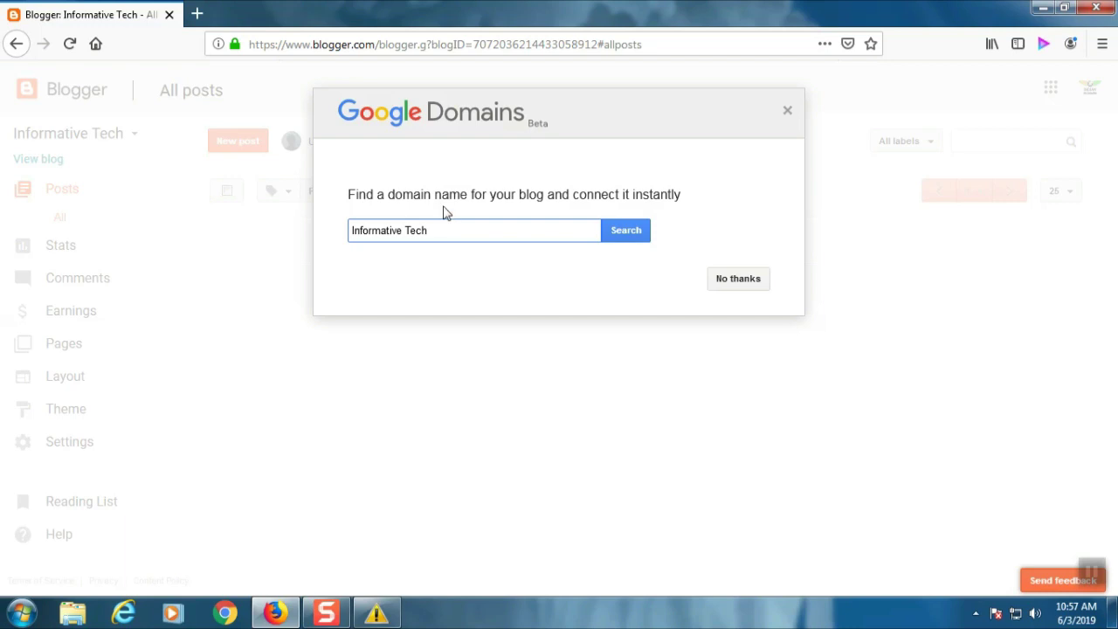
left_click(737, 280)
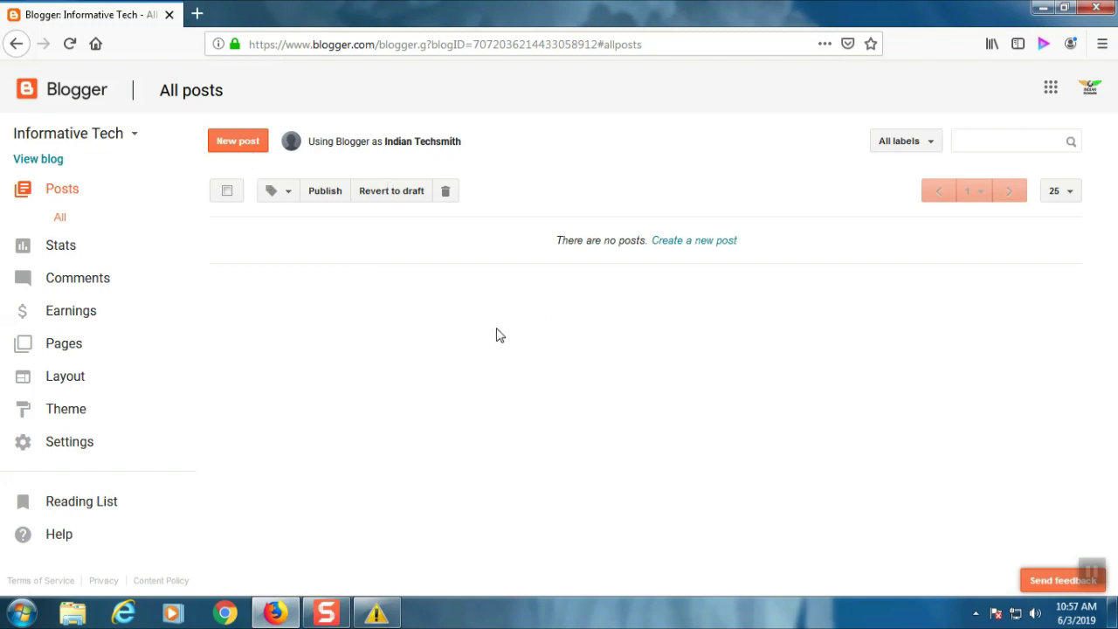
Step: Start a new post and title it "Types of E-Commerce"
left_click(237, 142)
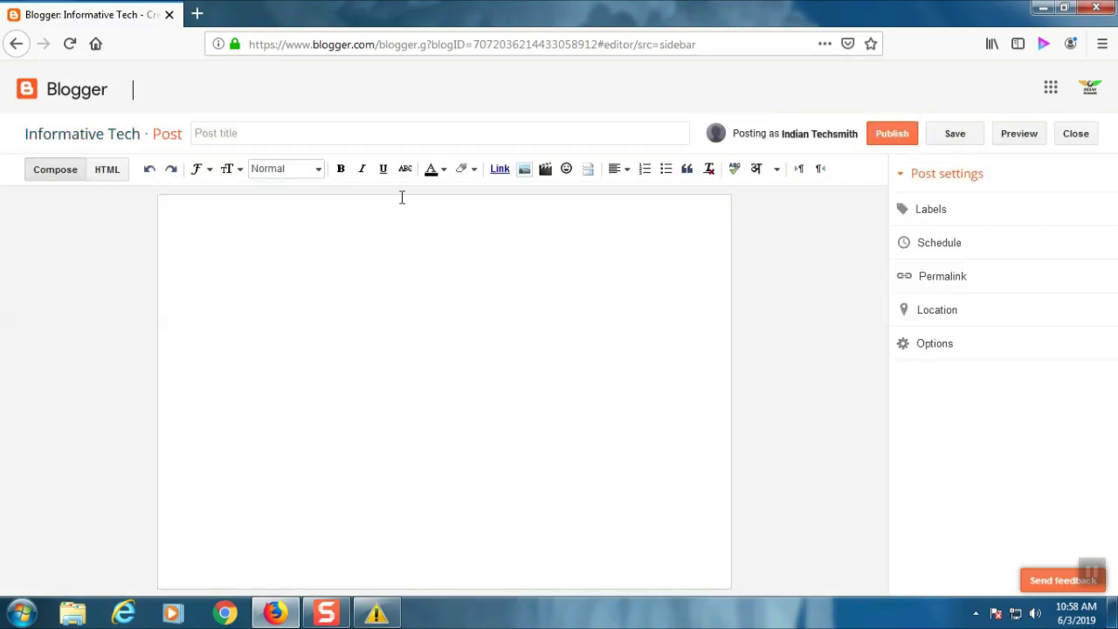
left_click(274, 138)
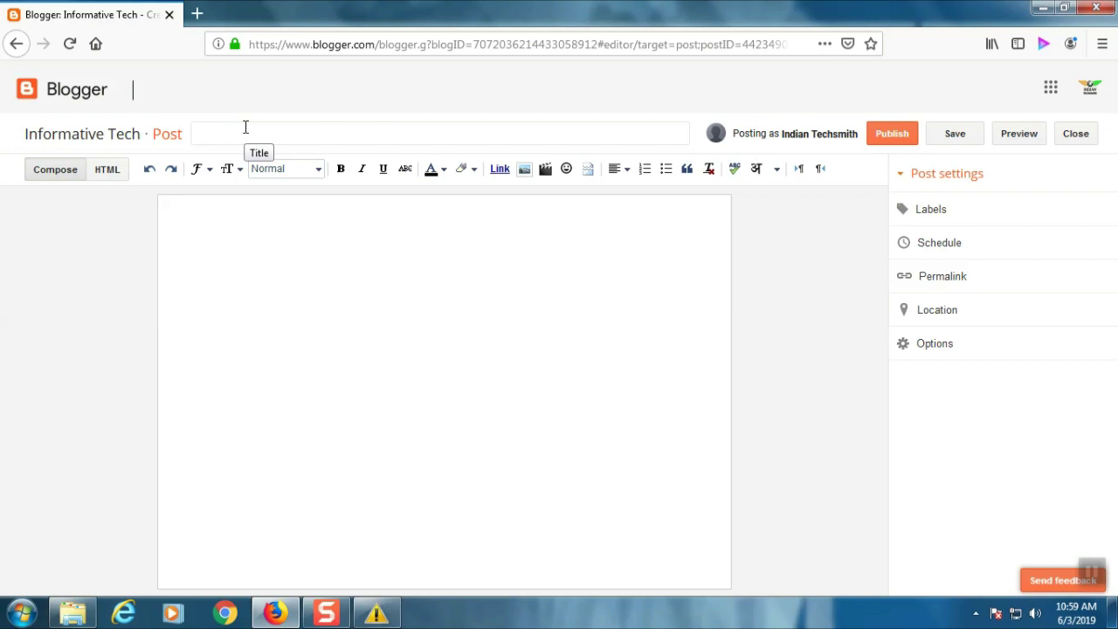
type("Types of E-Commerce")
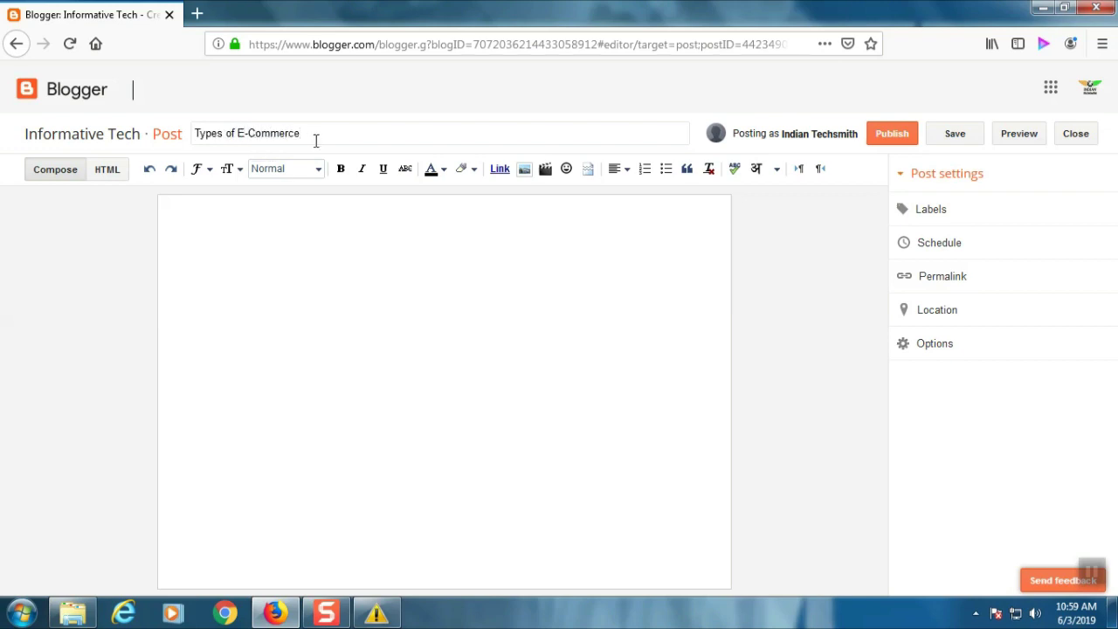
Step: Set the text style at the start of the post body to Heading
left_click(196, 215)
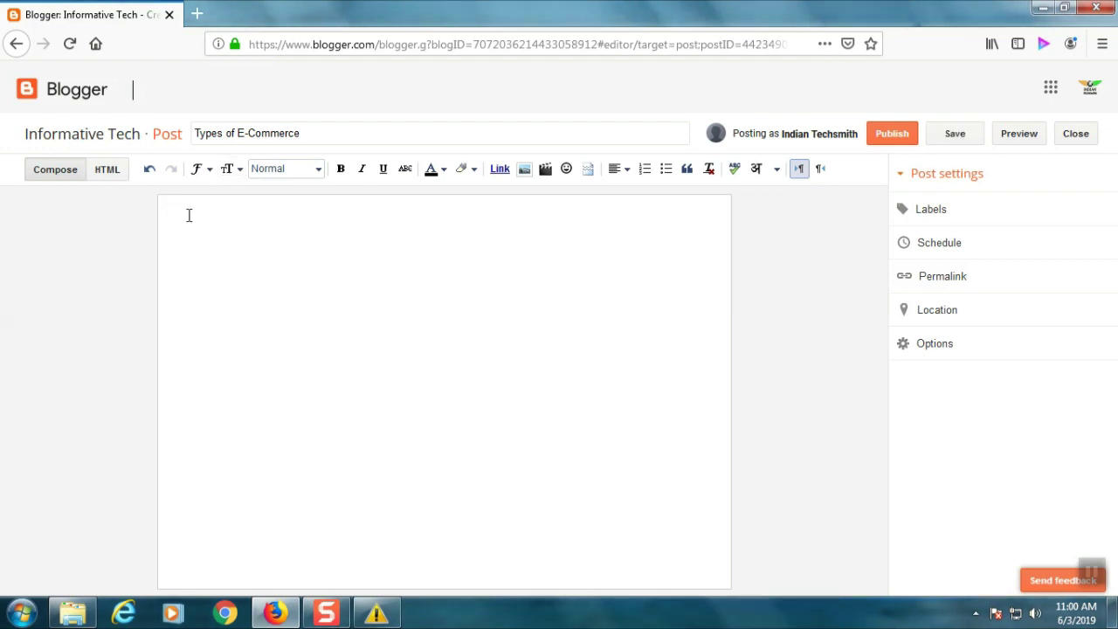
left_click(310, 168)
left_click(340, 230)
left_click(304, 171)
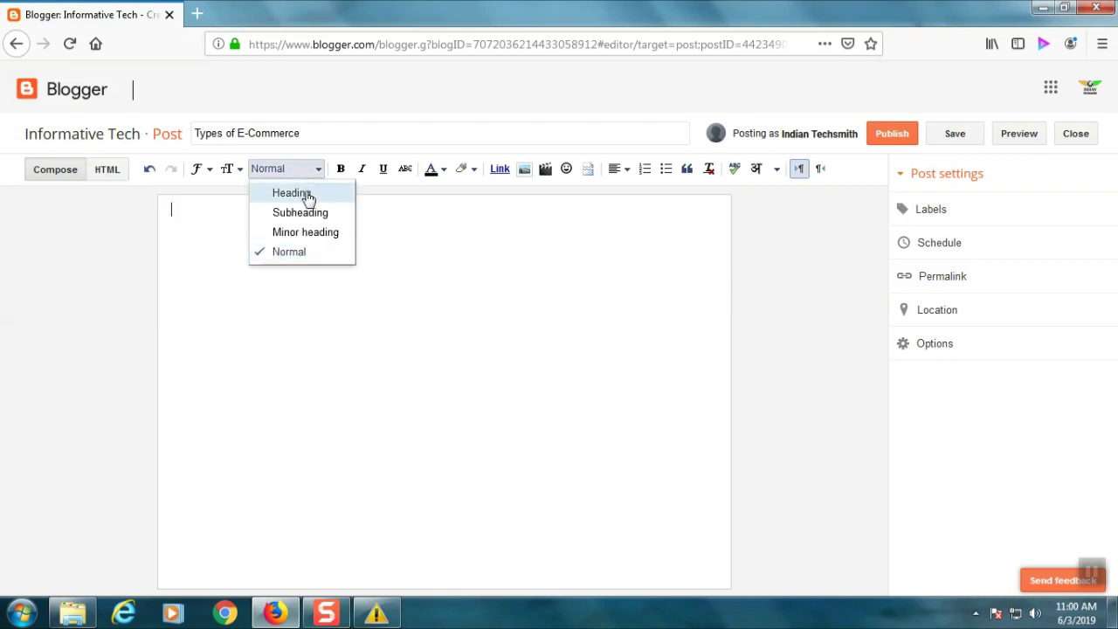
left_click(308, 194)
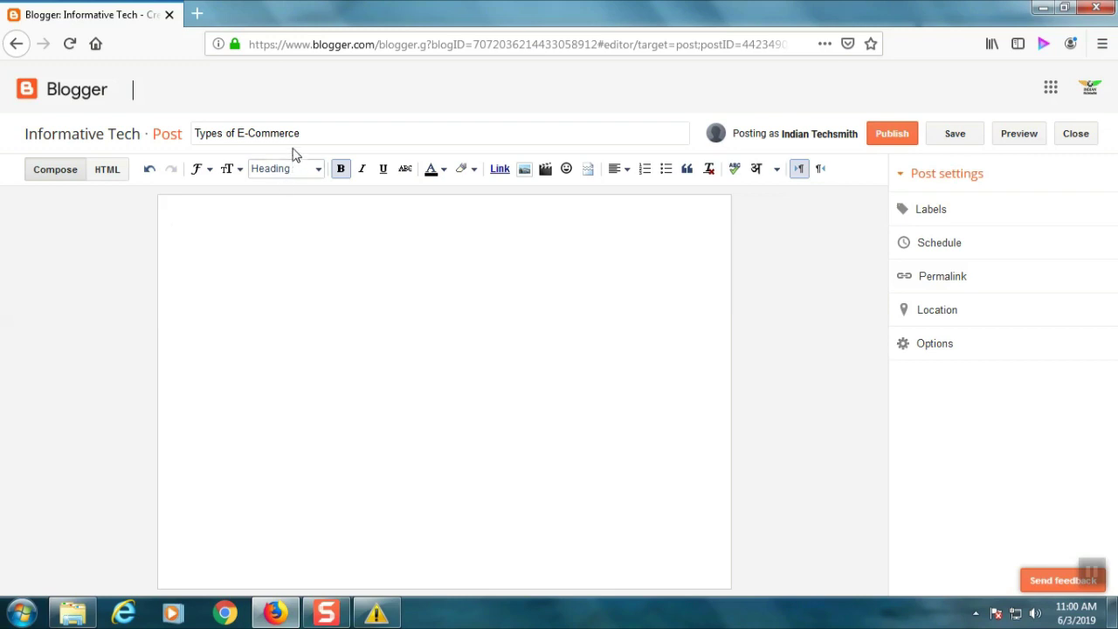
Step: Copy the post title "Types of E-Commerce" into the post body as its heading
left_click_drag(303, 133, 142, 120)
key("ctrl+c")
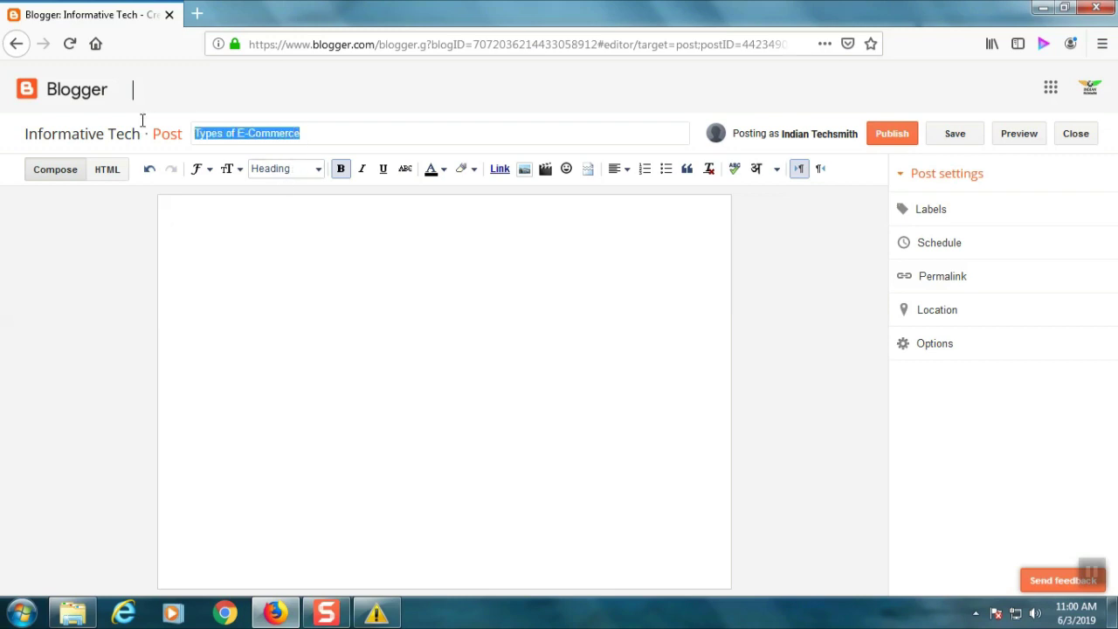
left_click(238, 224)
key("ctrl+v")
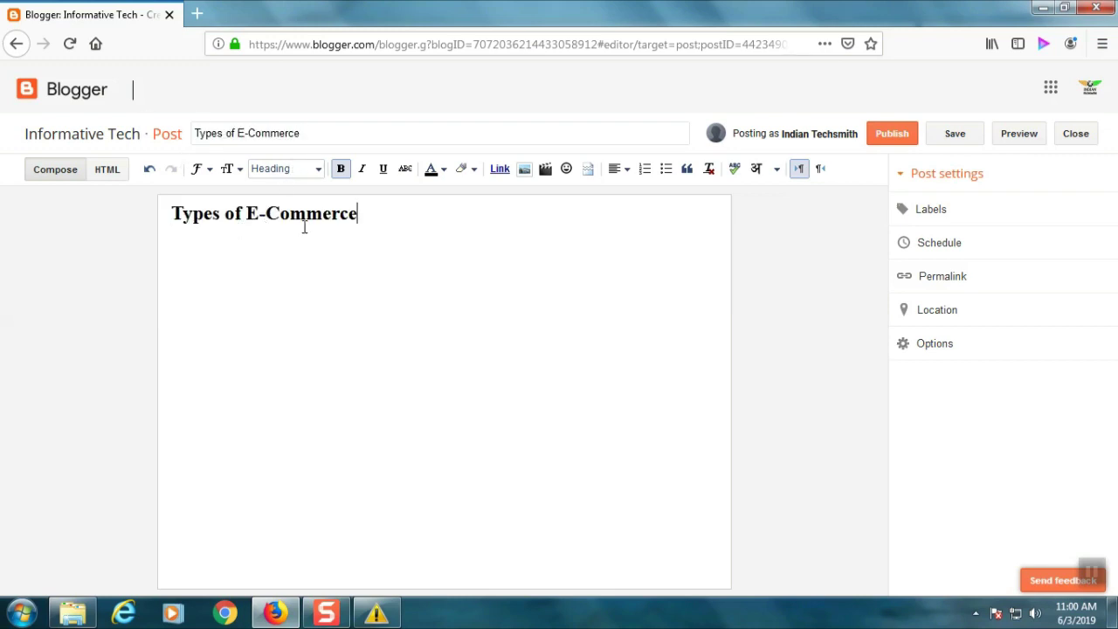
Step: Center the "Types of E-Commerce" heading in the post body
left_click_drag(377, 215, 170, 224)
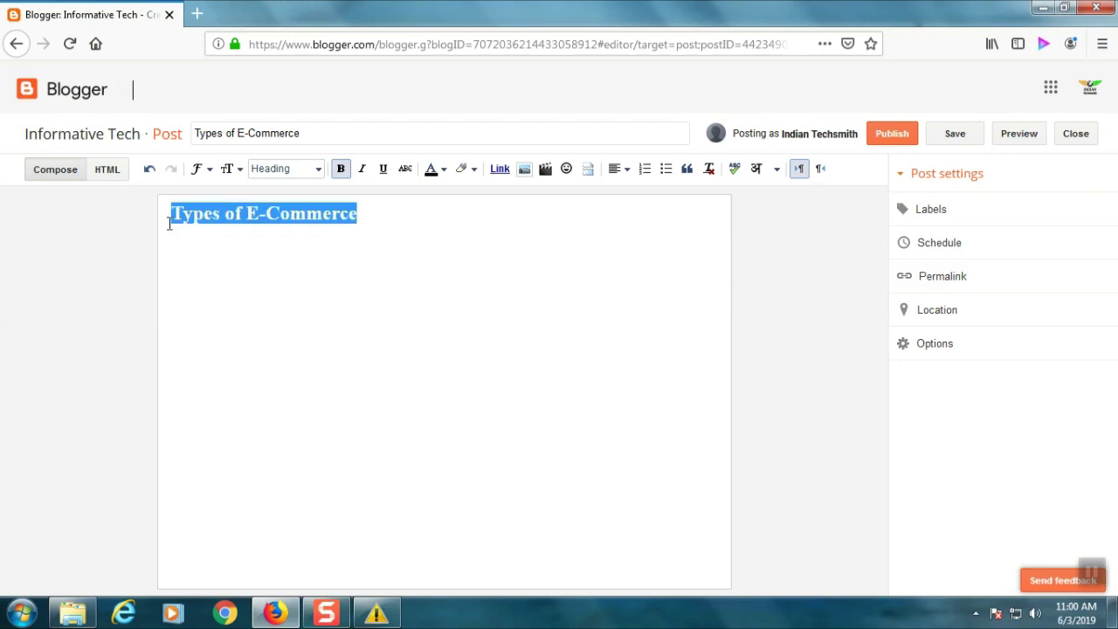
left_click(626, 170)
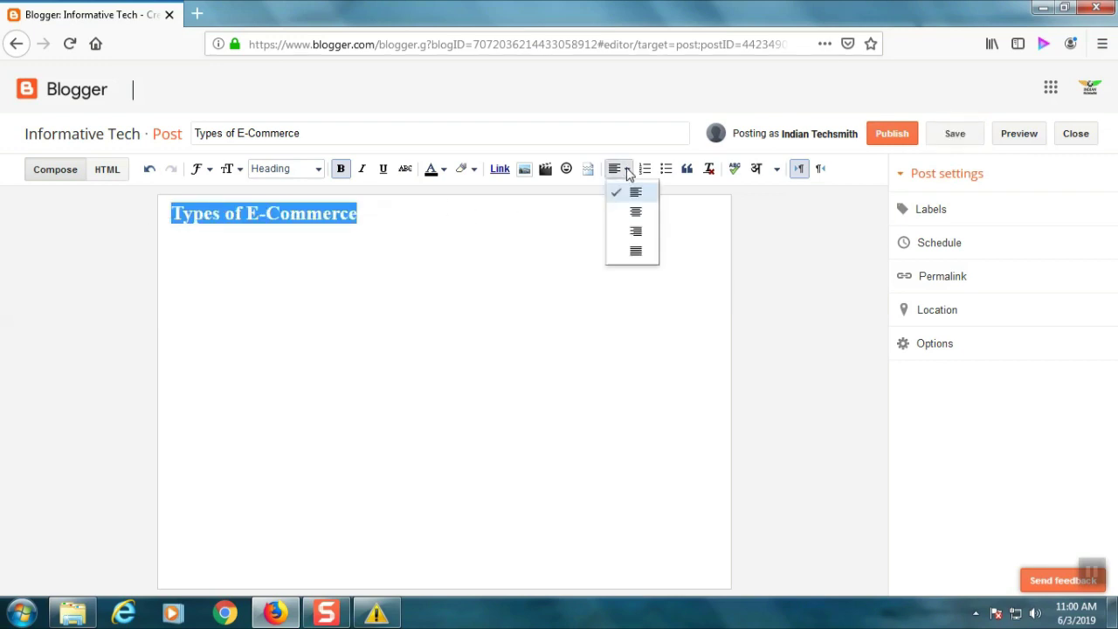
left_click(638, 211)
Step: Below the heading, add justified Normal text describing the B2B, B2C, C2C and C2B types of e-commerce
left_click(604, 219)
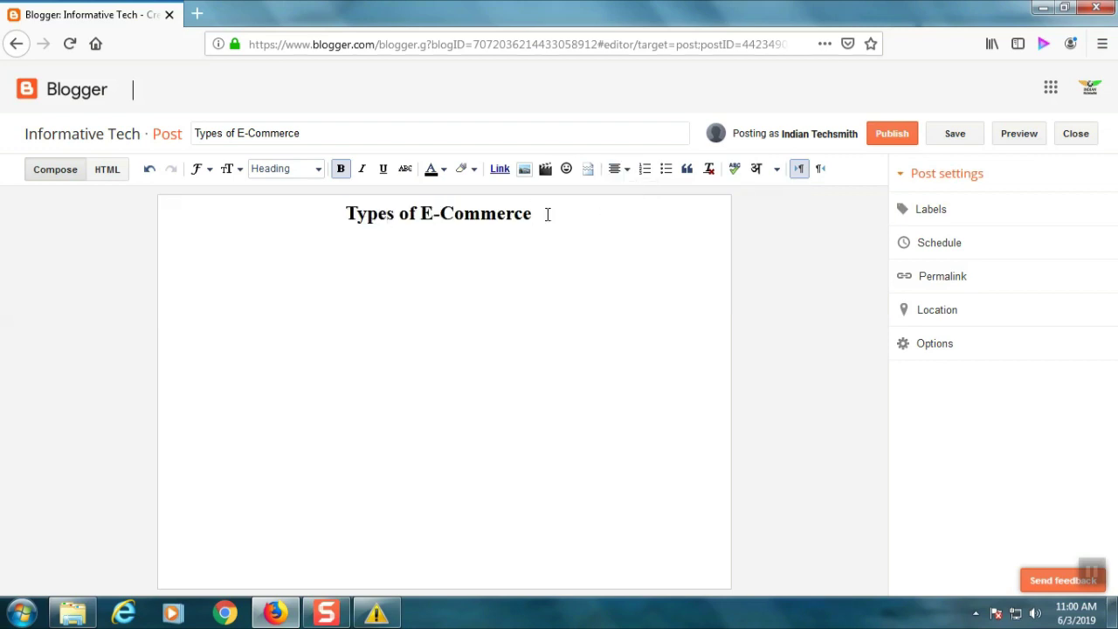
key("Return")
type("B2B - business to business. A large number of all transactions committed in e-Commerce today falls on this model. This type of e-commerce includes intra-system (IOS) and electronic markets. B2C - business to consumer. This transaction carried out in the retail trade with individual buyers. The typical buyer of any store on the site is a consumer or buyer. C2C - consumer to consumer. In this category the customer sells goods directly to consumers. An example of such a scheme can serve the operation listings. Online selling personal property in the form of houses, land and machinery, etc. Another example is the C2C services for internet advertising, sales information, and advisory services. Many use the intranet and other internal networks to advertise goods and services. C2B - consumer - business. This category is a type of e-commerce, in which the individual consumer of the goods or services to organizations, as well as looking for sellers to interact with them and make a deal.")
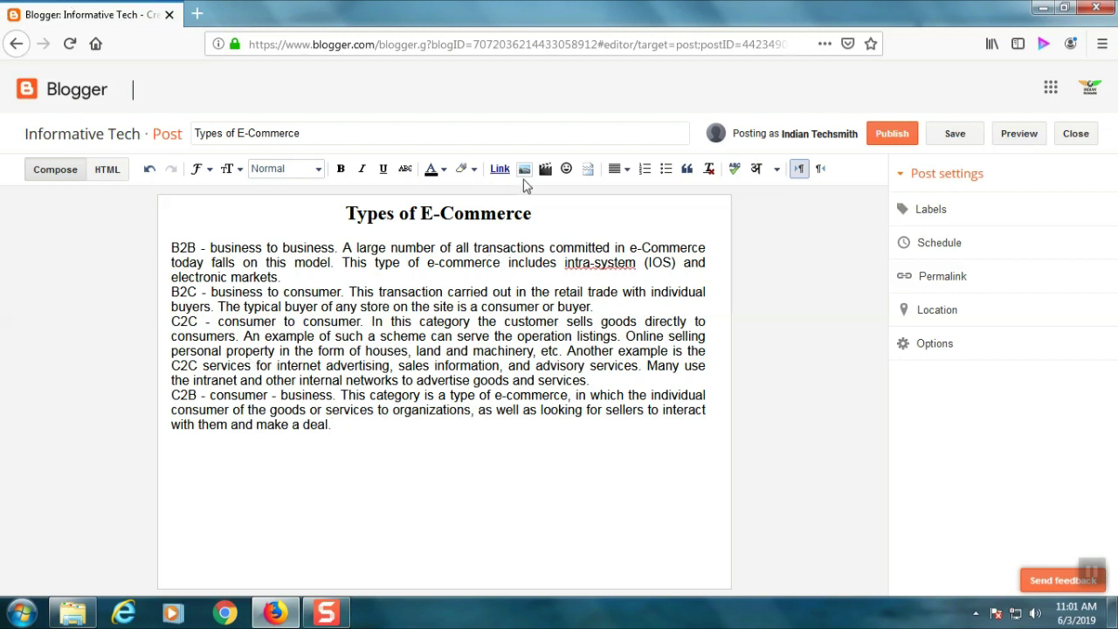
Step: Look at the options for adding images and videos to the post without inserting anything
left_click(525, 178)
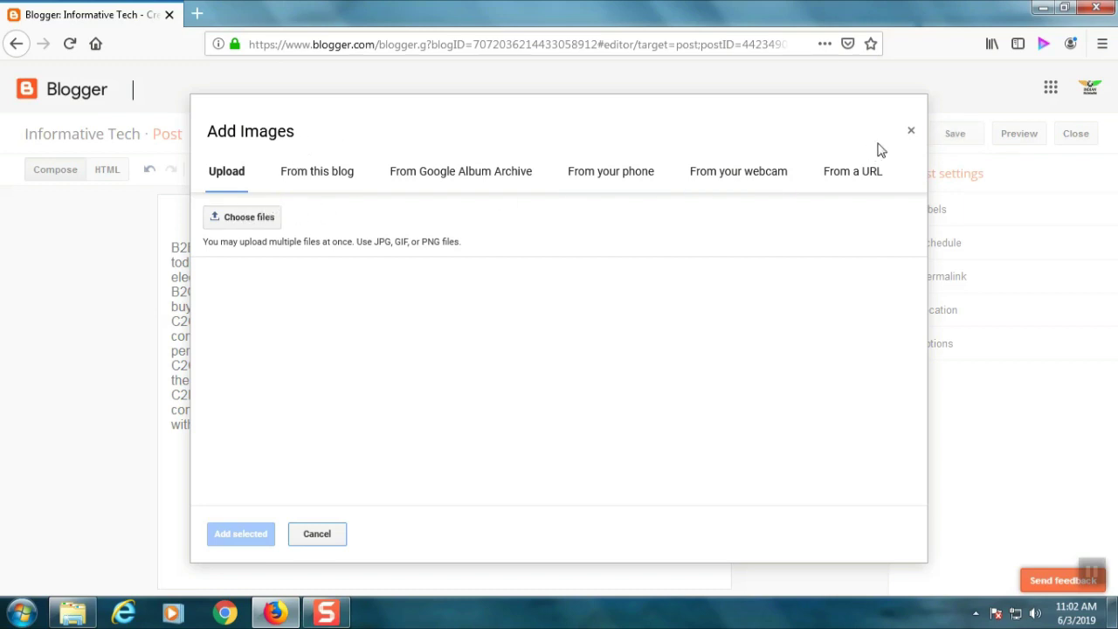
left_click(911, 131)
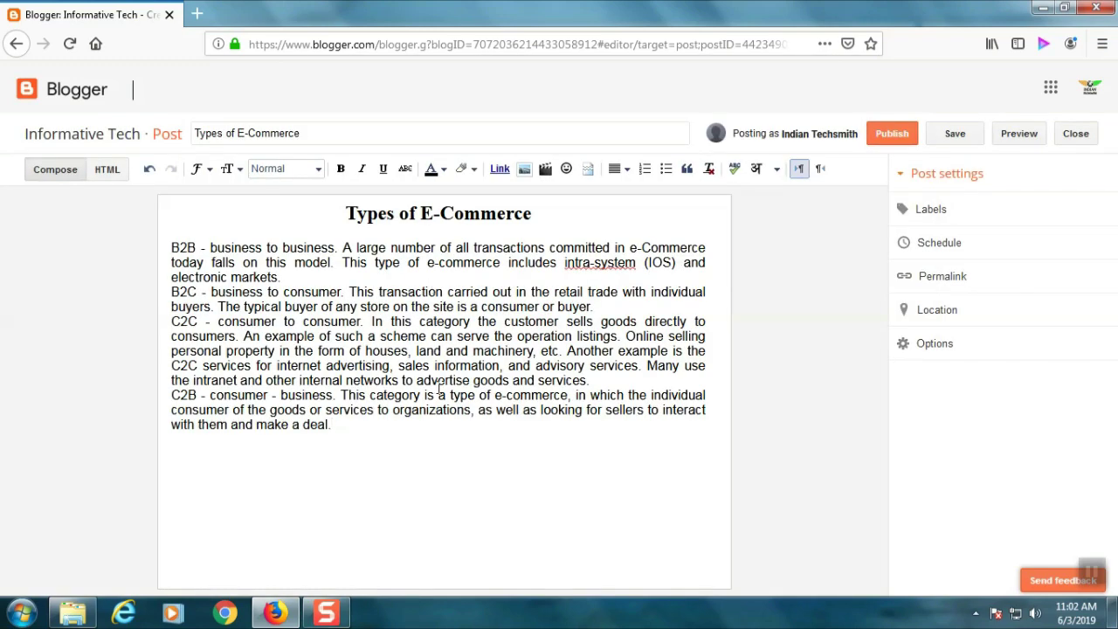
left_click(545, 169)
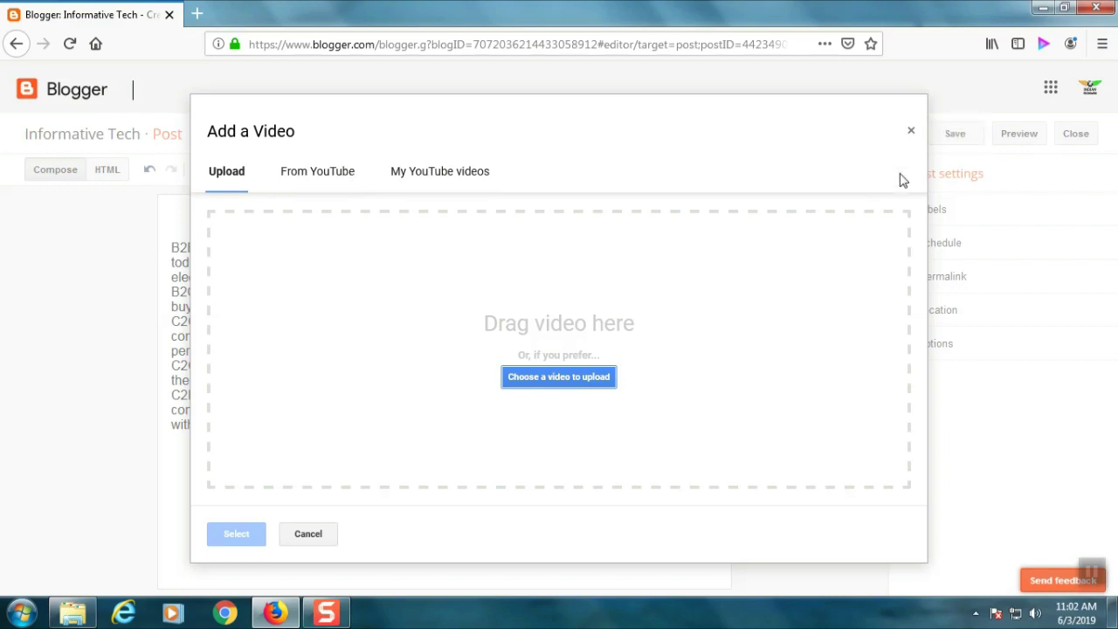
key("Escape")
left_click_drag(375, 418, 114, 218)
left_click(434, 462)
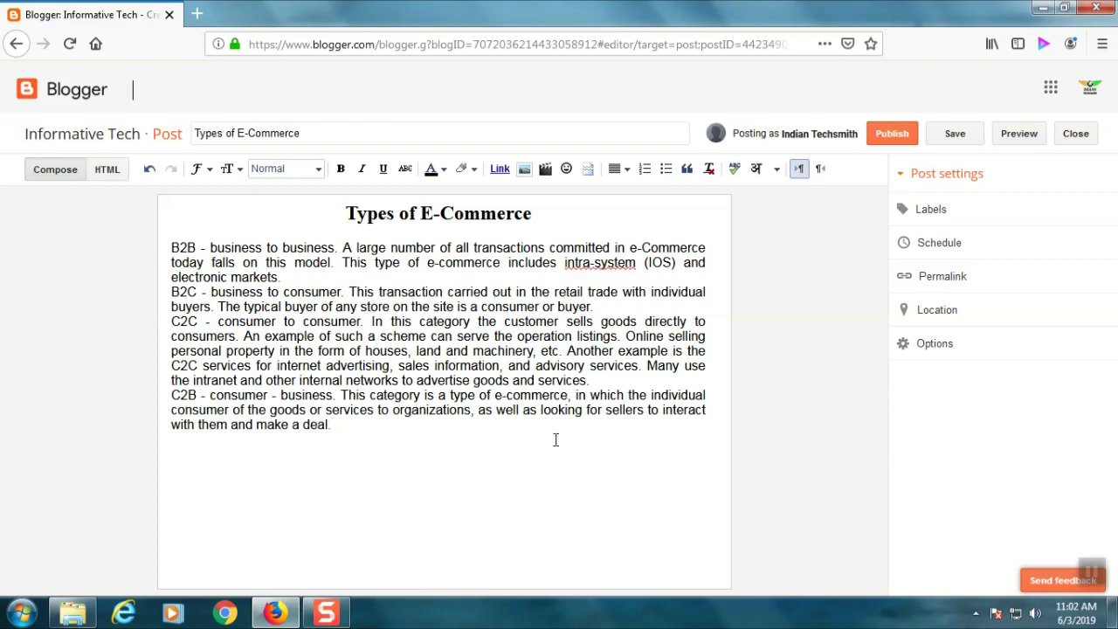
left_click_drag(468, 442, 105, 215)
left_click(501, 472)
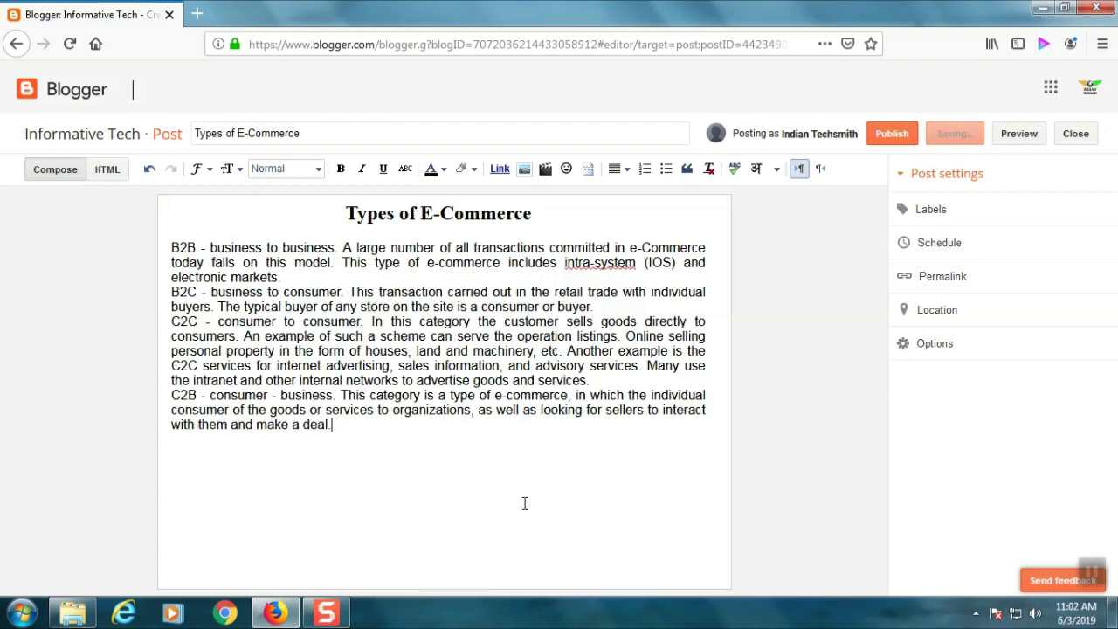
Step: Publish the "Types of E-Commerce" post and dismiss the Windows color scheme message
left_click(881, 140)
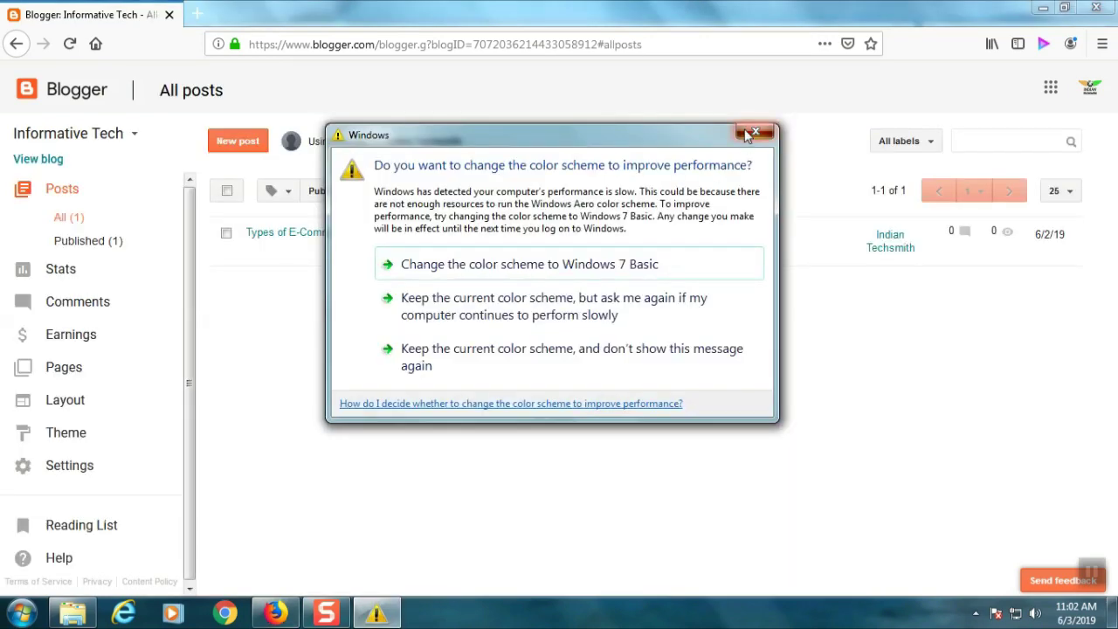
left_click(773, 140)
mouse_move(402, 252)
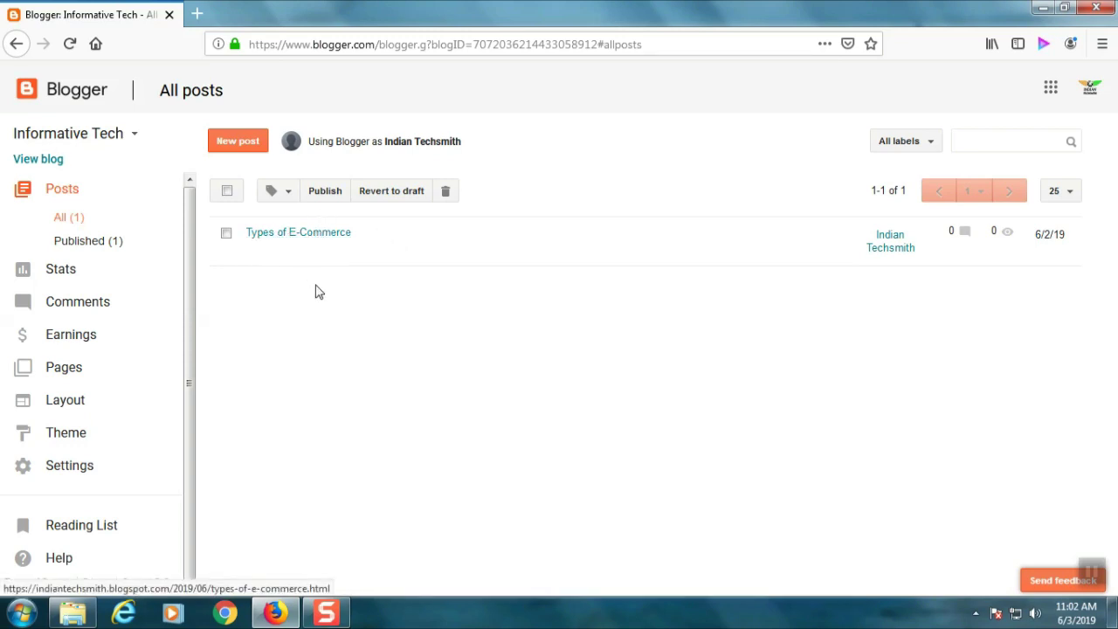
mouse_move(250, 261)
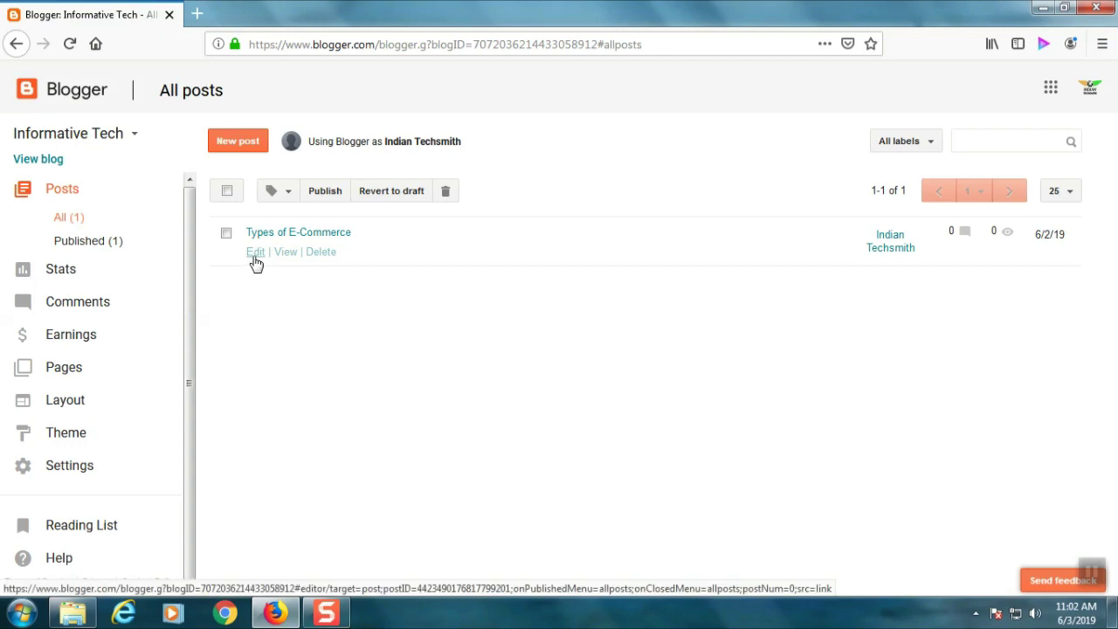
Step: Review the "Types of E-Commerce" post in the editor, leave without saving changes, and view its published page
left_click(255, 261)
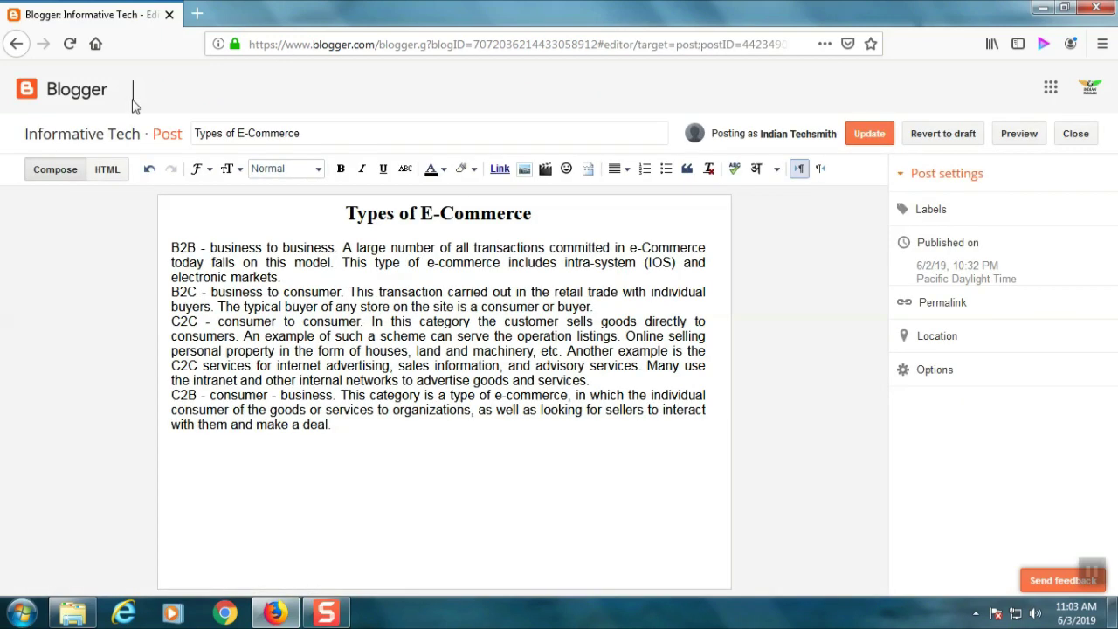
left_click_drag(376, 437, 167, 228)
left_click(341, 437)
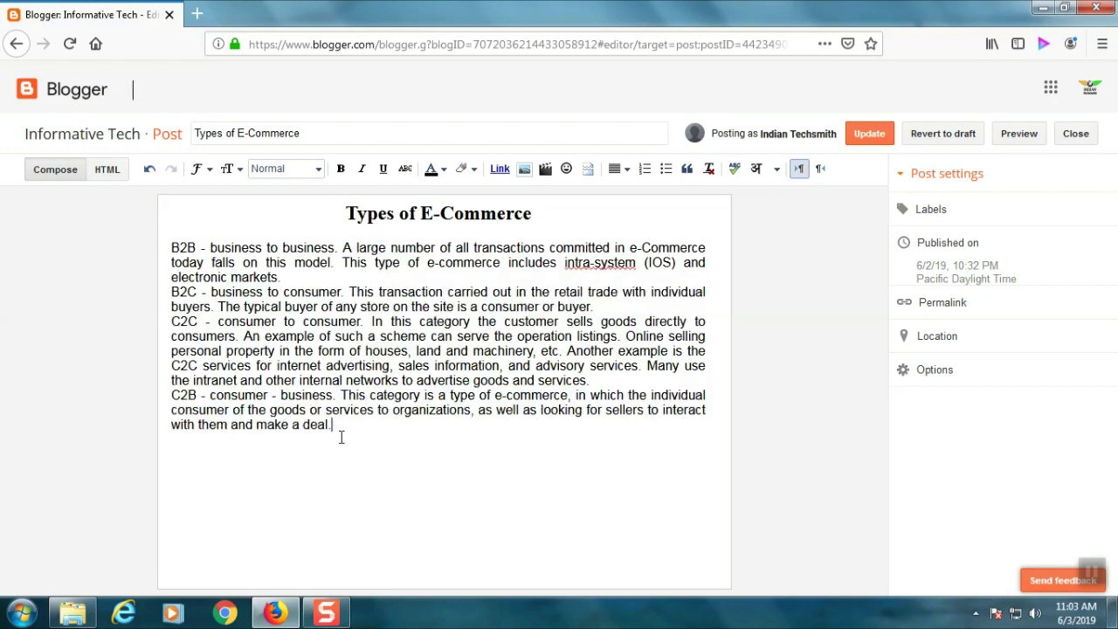
left_click(15, 45)
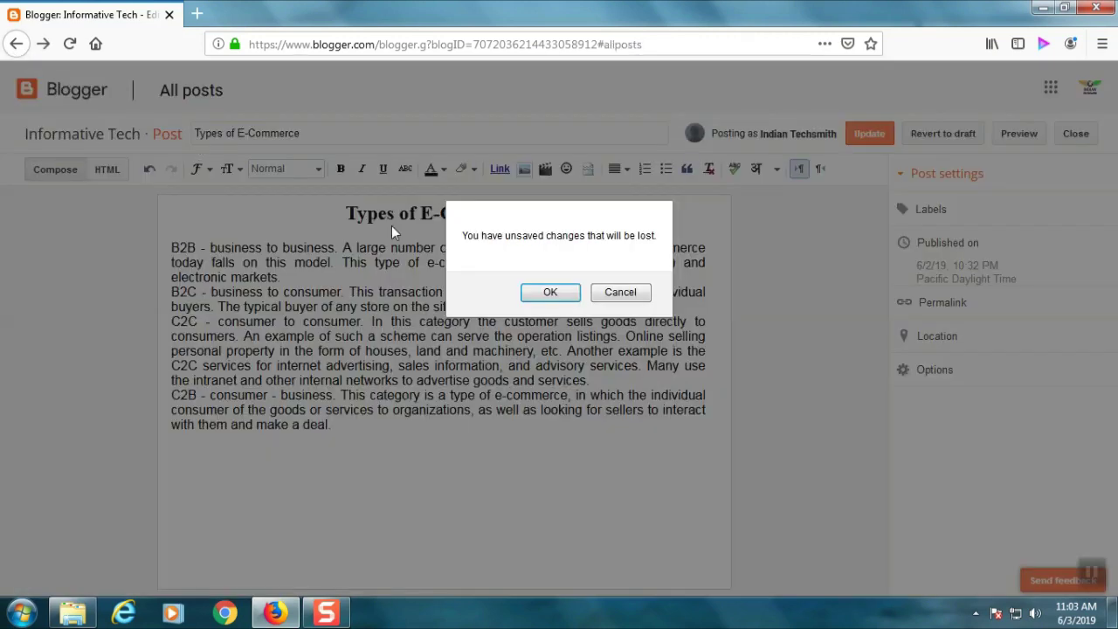
left_click(573, 293)
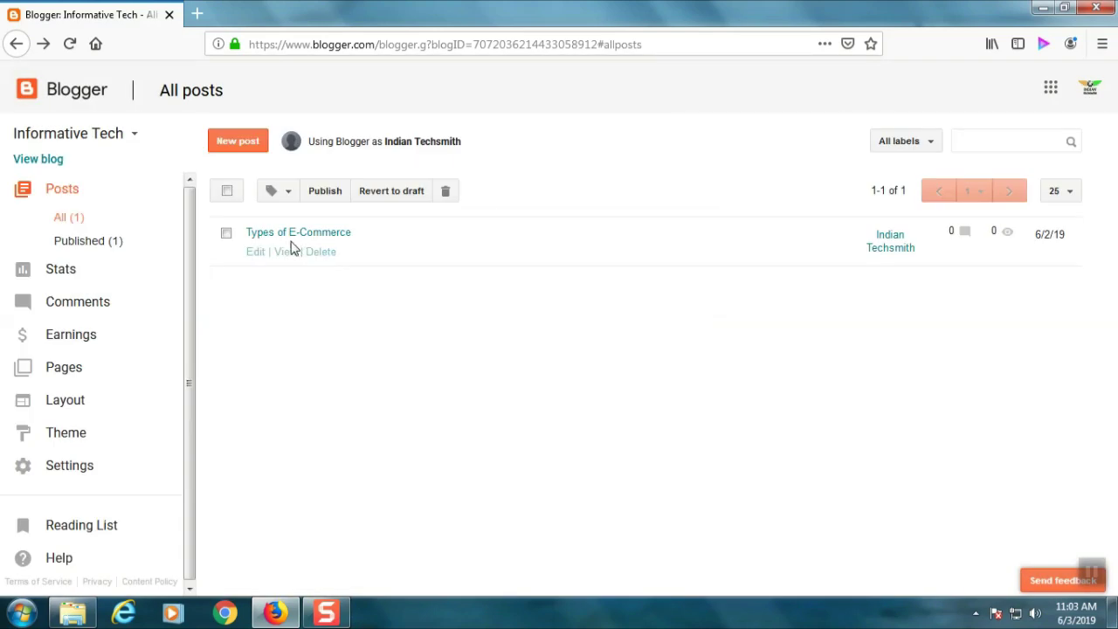
left_click(285, 254)
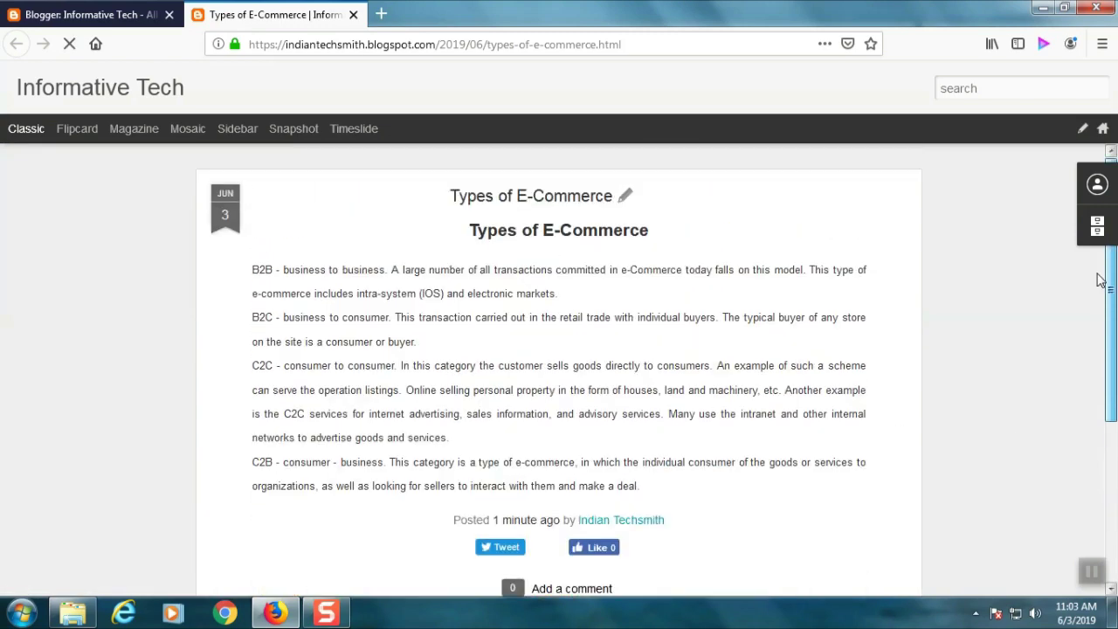
left_click(353, 16)
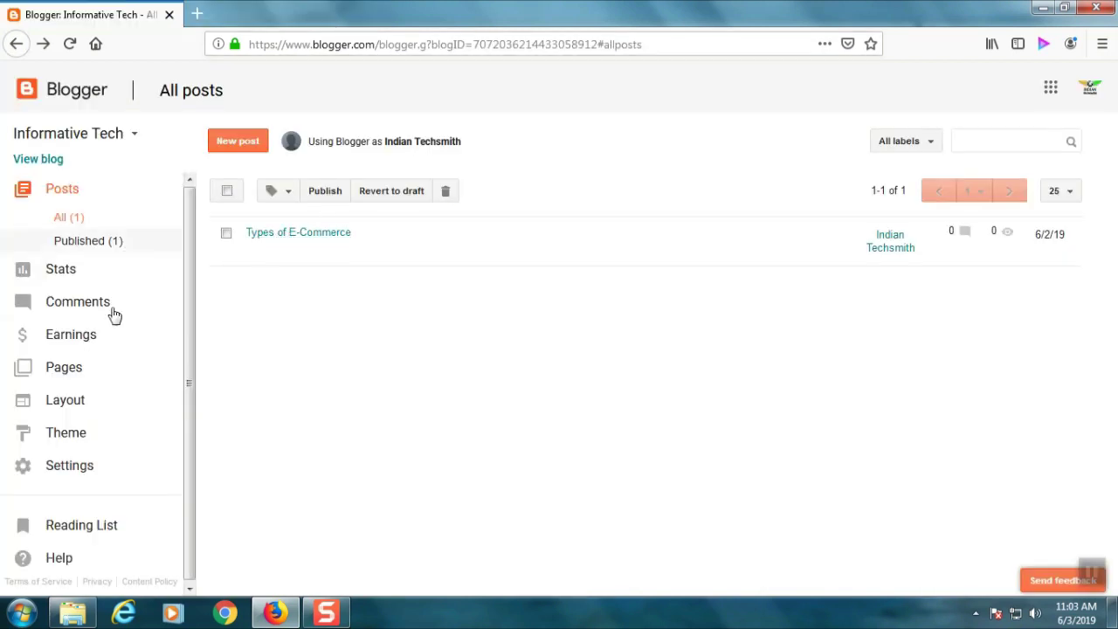
Step: Apply the teal ocean-background theme from the row above Soho to the blog, skipping the backup of the current theme
left_click(90, 442)
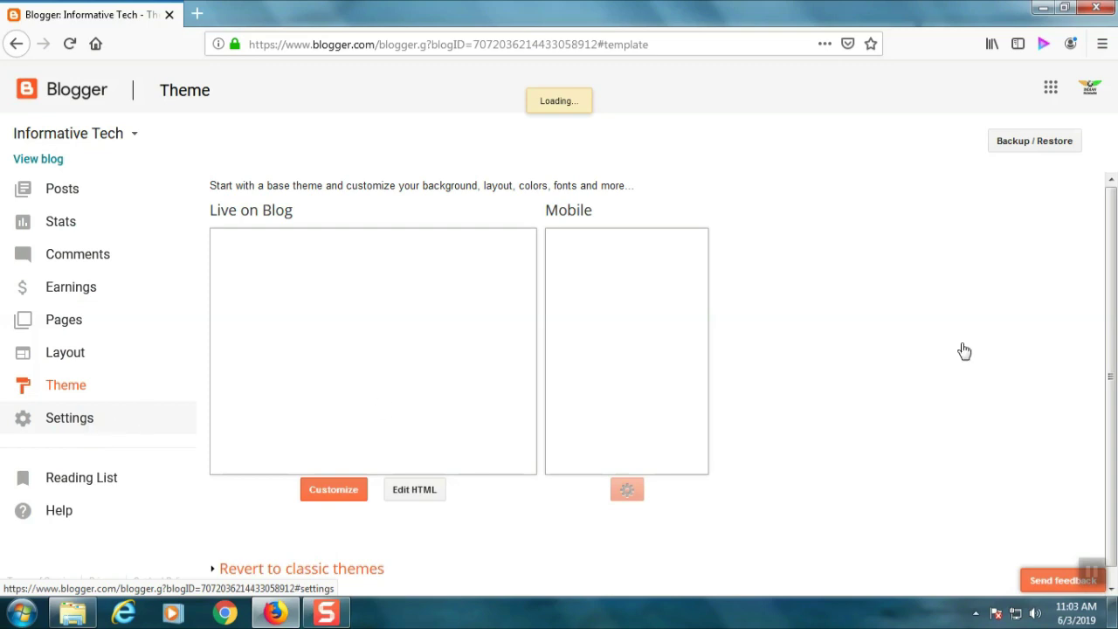
left_click_drag(1113, 225, 1112, 301)
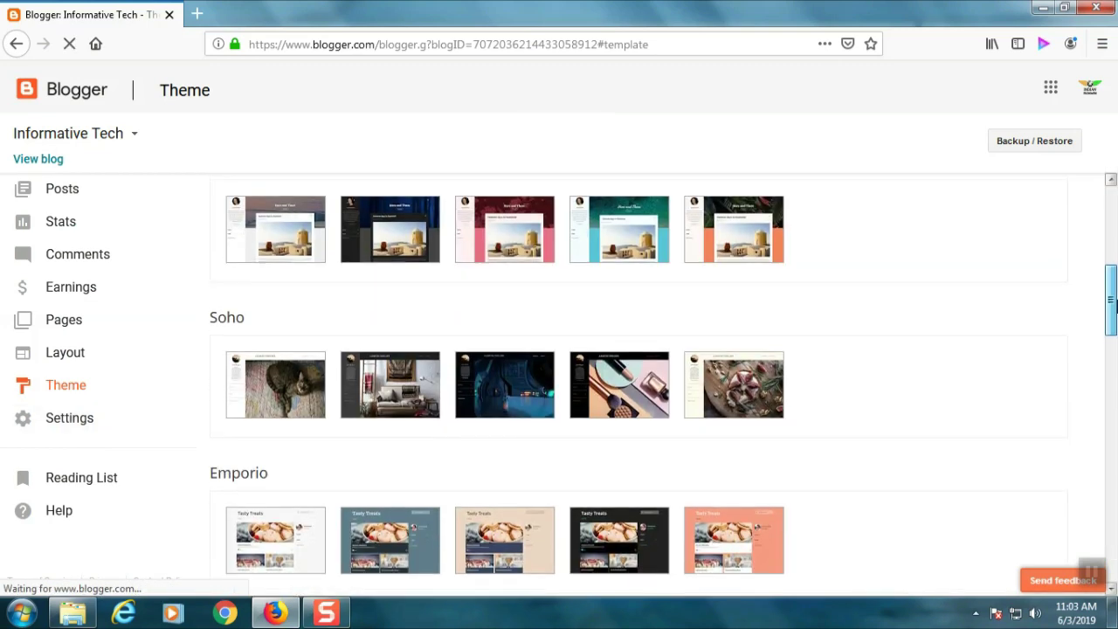
mouse_move(729, 229)
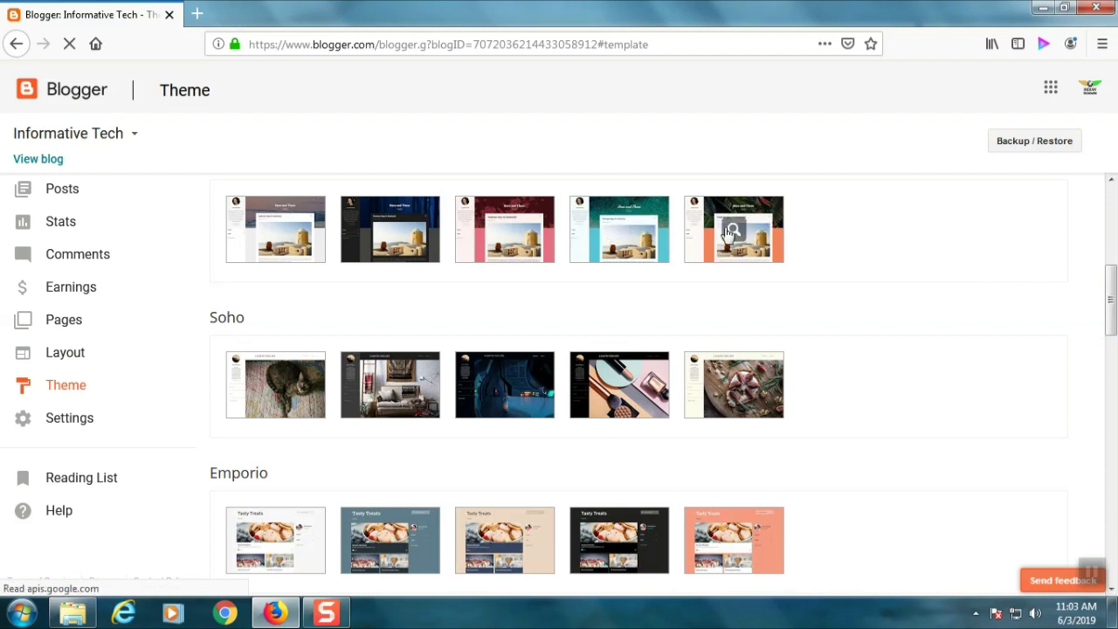
left_click(642, 229)
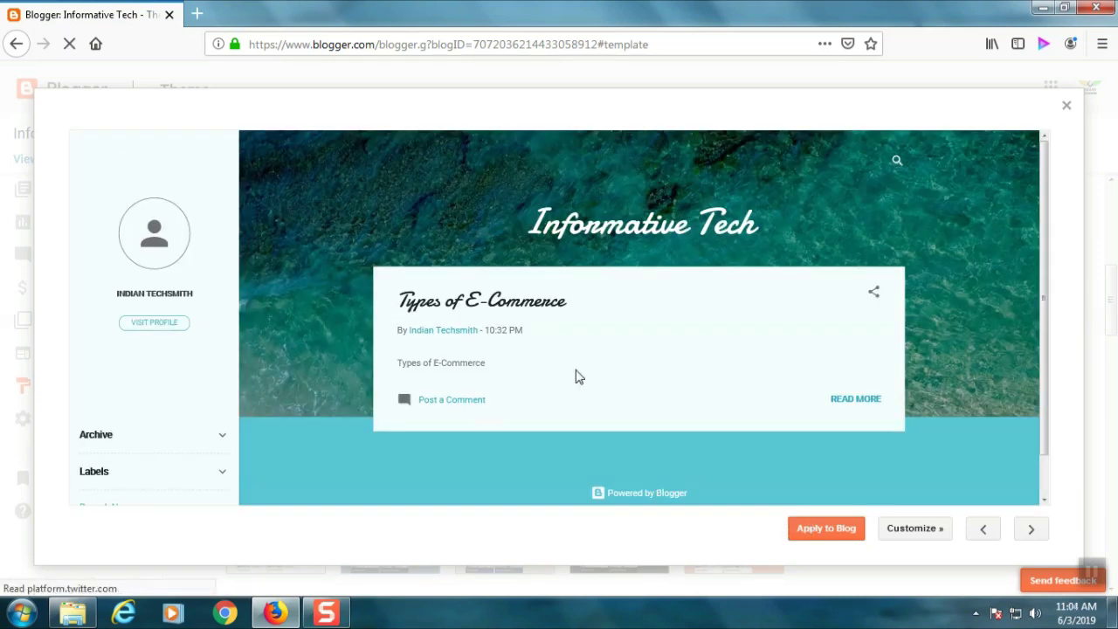
left_click(824, 529)
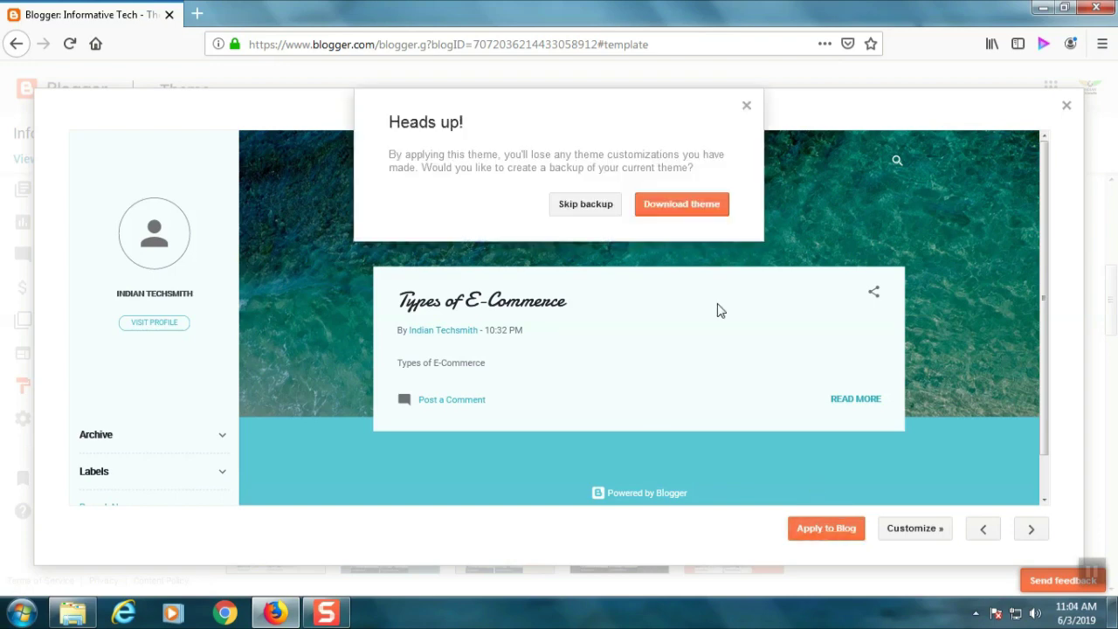
left_click(580, 206)
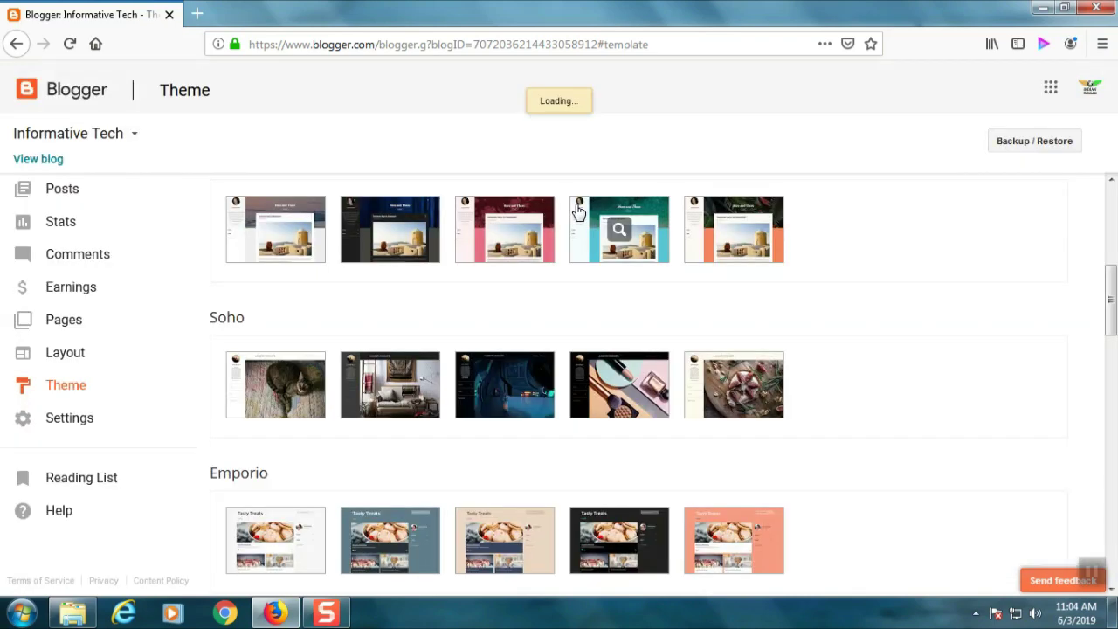
Step: Examine the blog's layout gadgets and the favicon upload options without changing anything
left_click(65, 352)
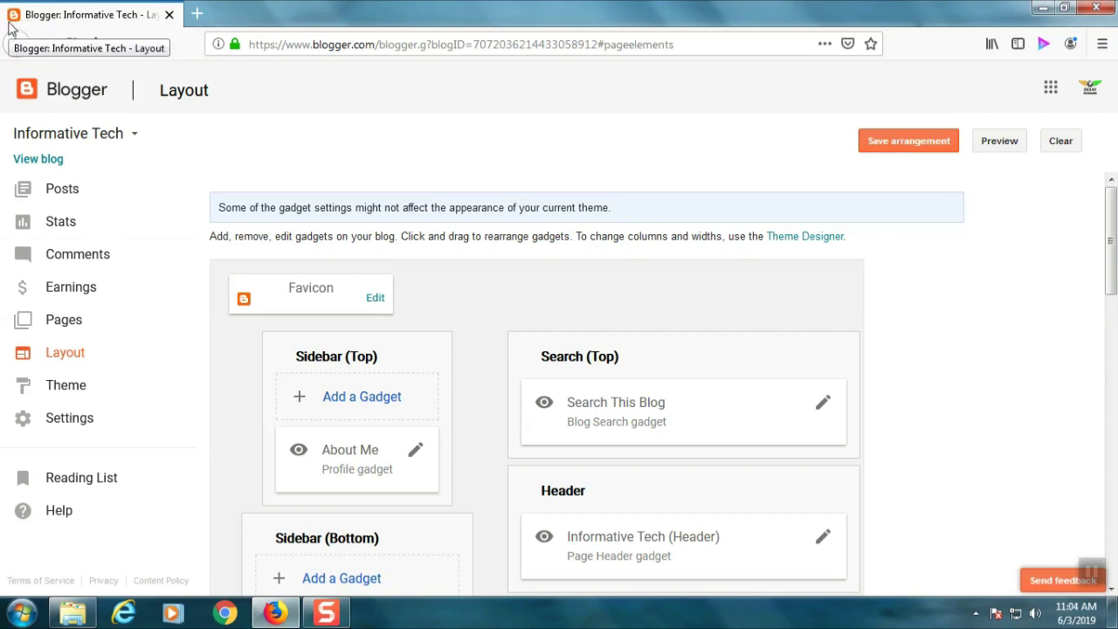
left_click(373, 299)
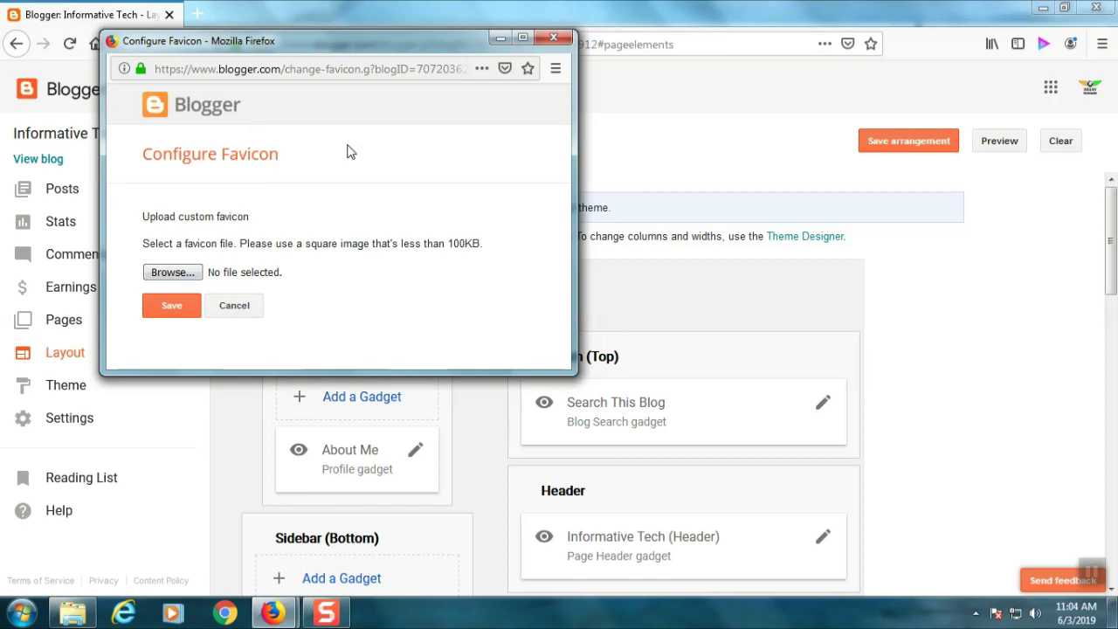
left_click(551, 39)
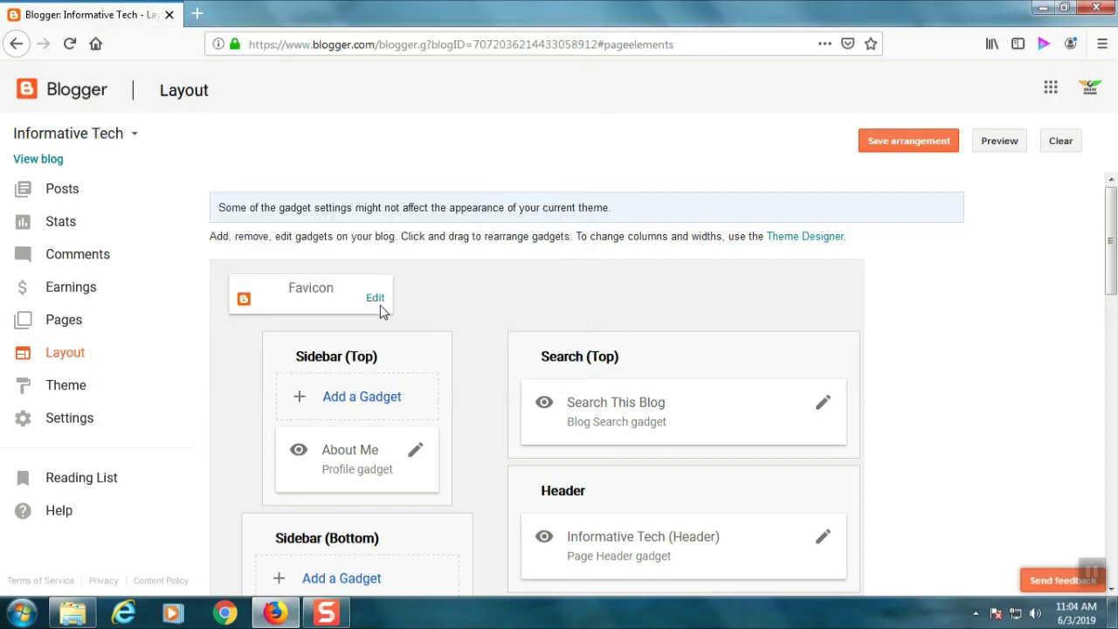
mouse_move(1112, 290)
left_mouse_down()
mouse_move(1112, 513)
mouse_move(1102, 280)
left_mouse_up()
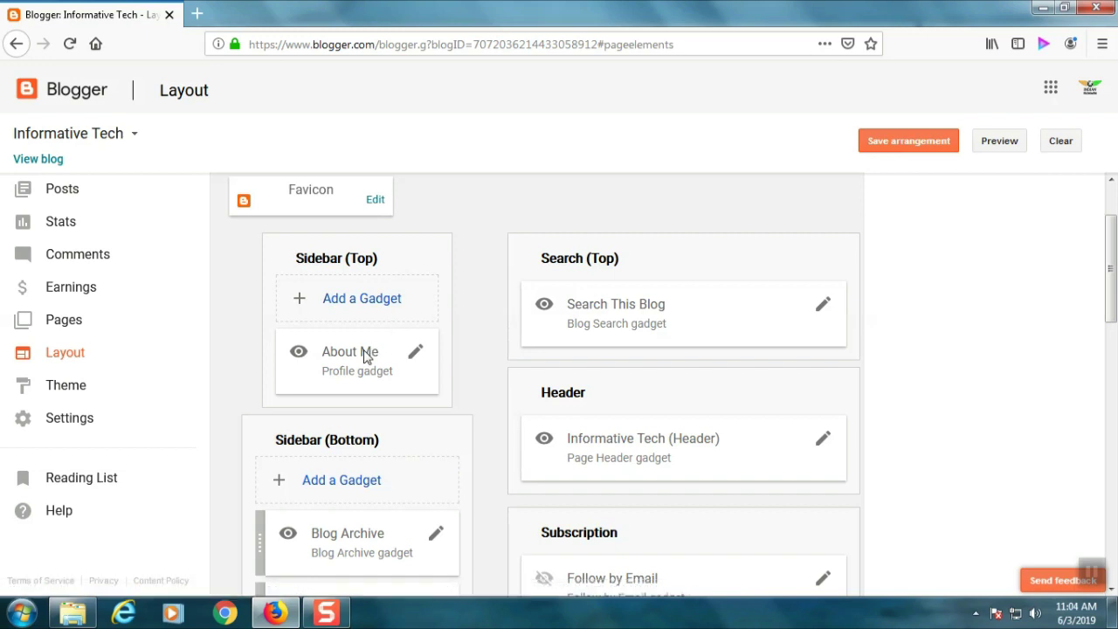
Step: Look through the blog's basic settings, the posts, comments and sharing settings, and the user settings
left_click(70, 419)
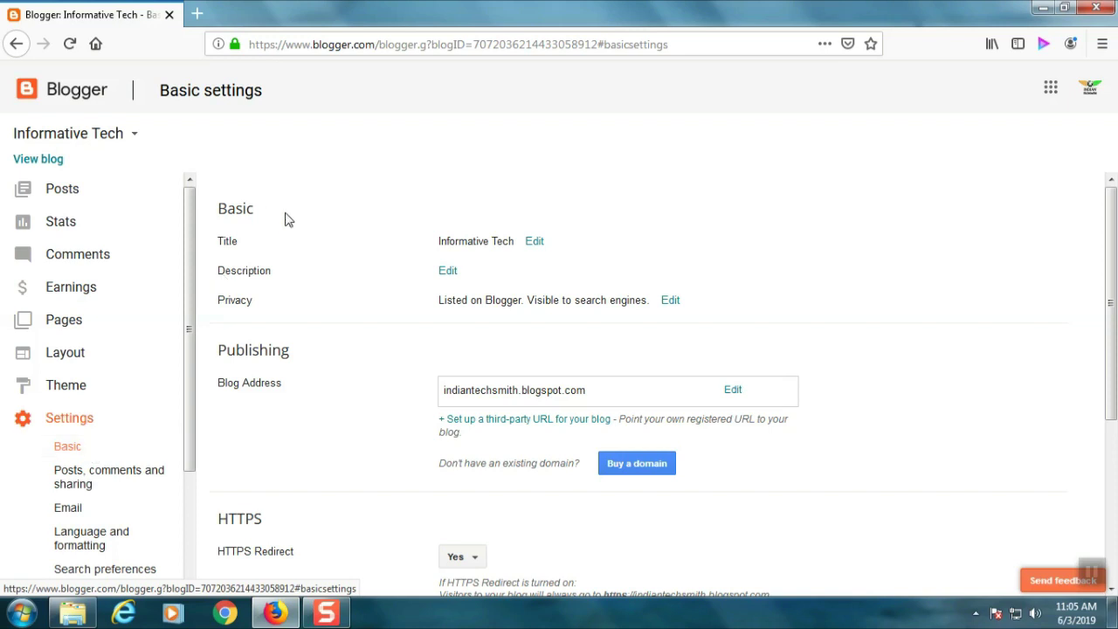
scroll(786, 262, "down", 1)
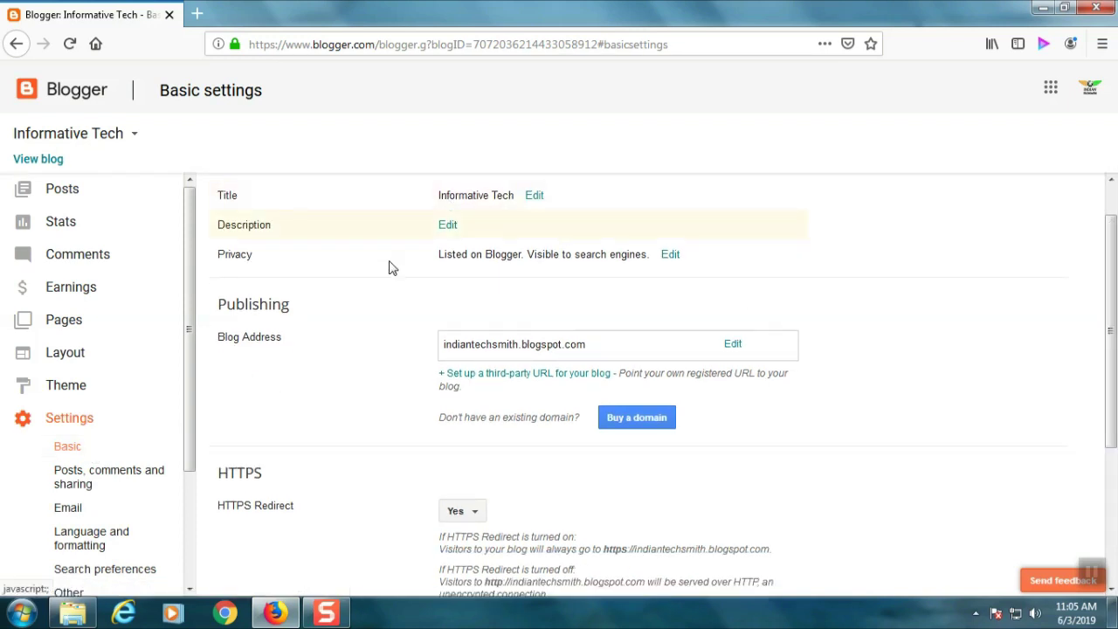
left_click(108, 476)
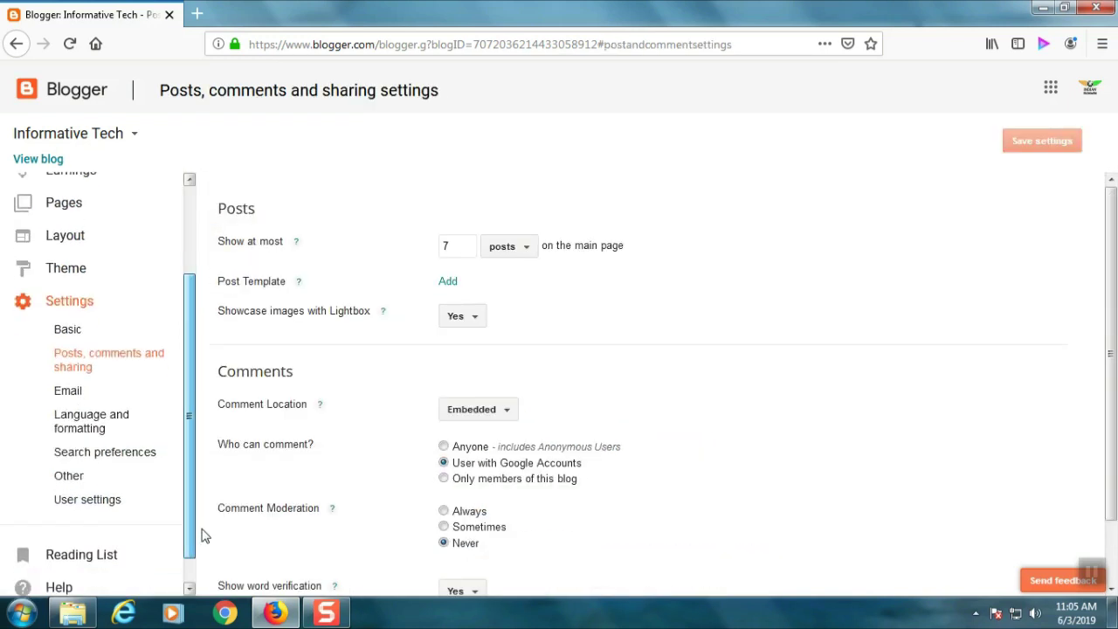
left_click(112, 496)
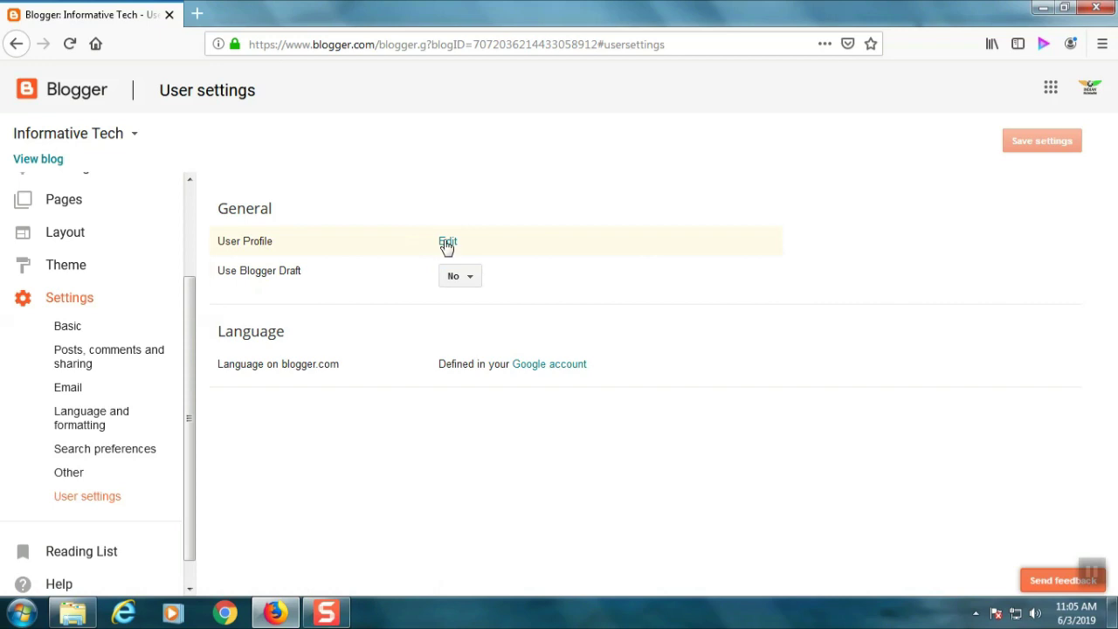
Step: Open the user profile for editing, review its photo and general options without choosing a photo, and save the profile
left_click(447, 242)
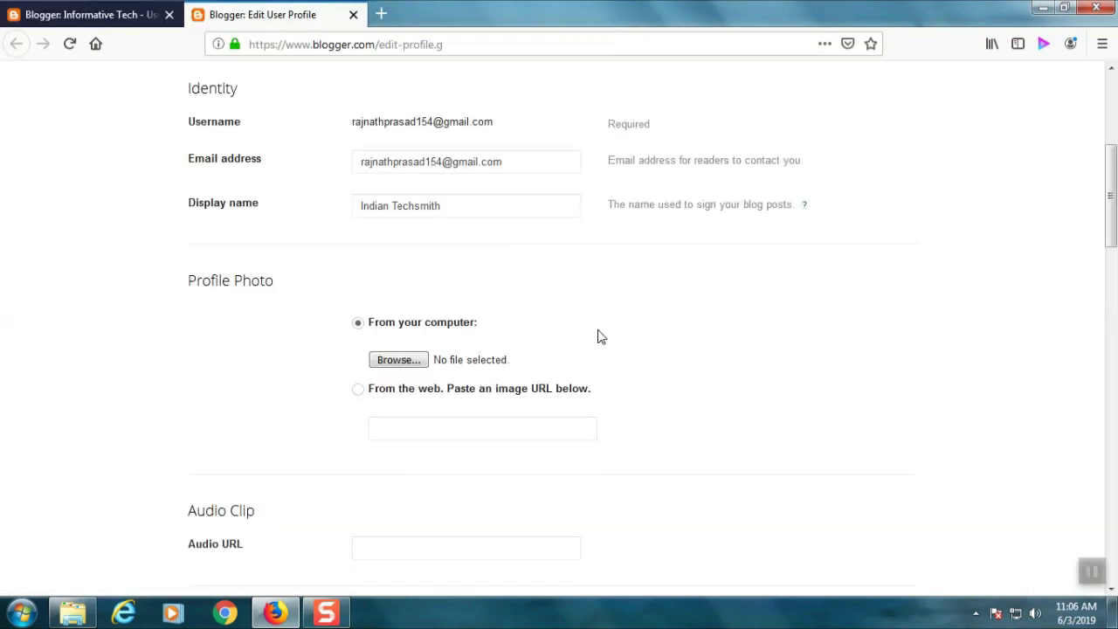
left_click(406, 361)
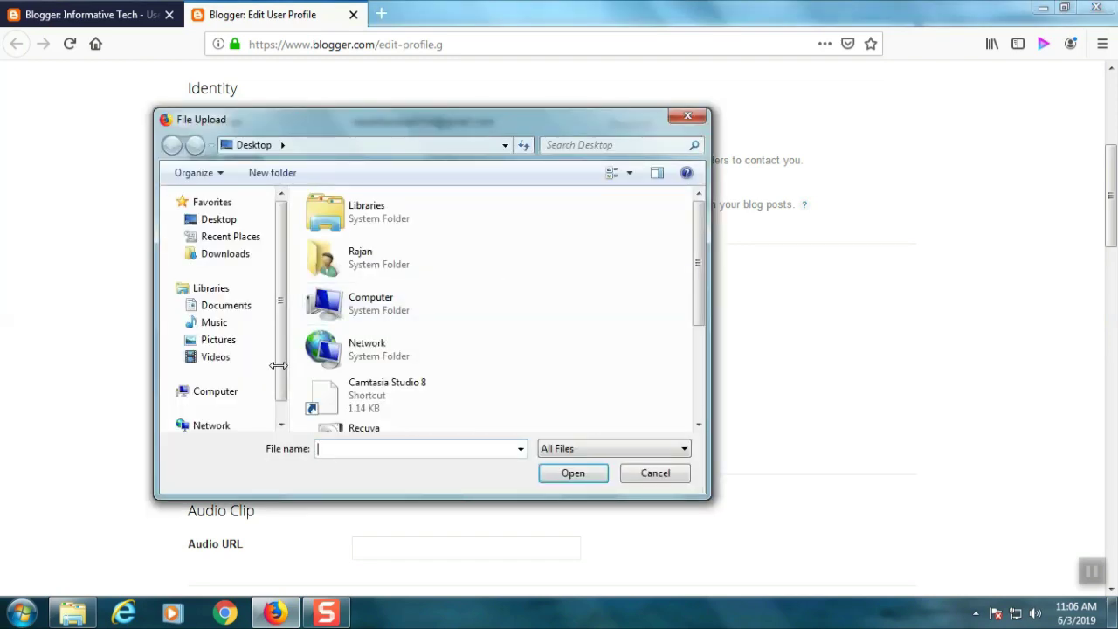
key("Escape")
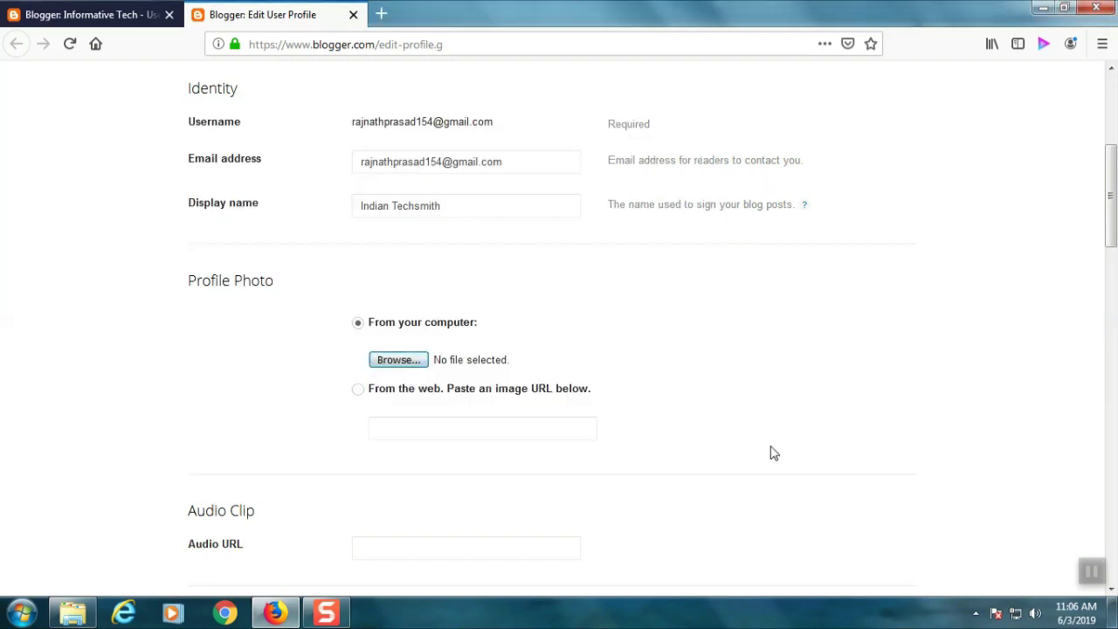
scroll(1116, 325, "down", 5)
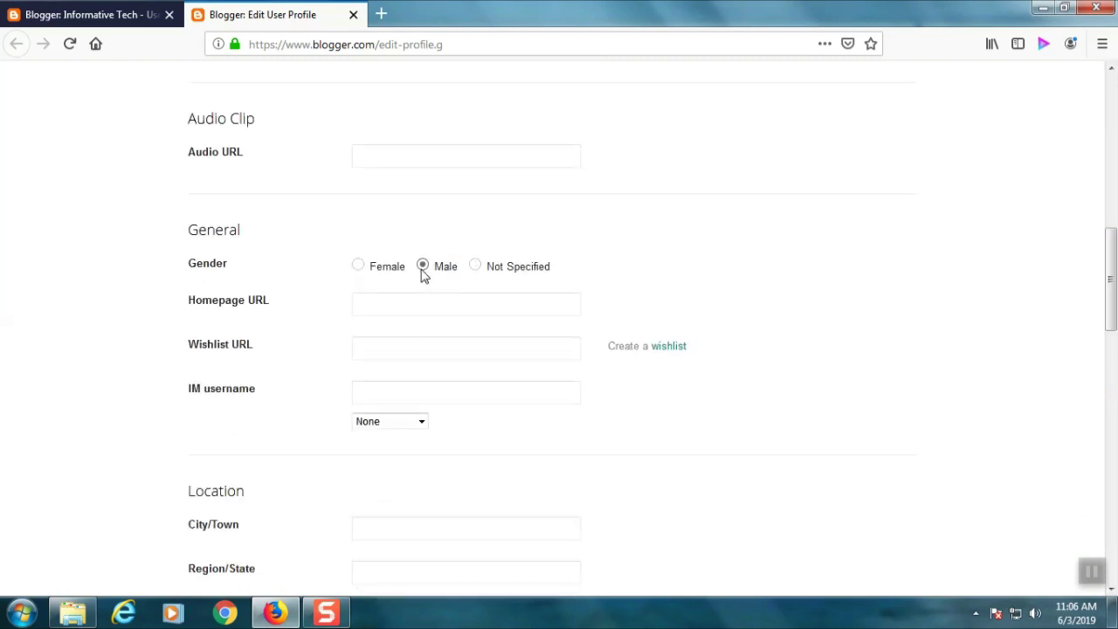
scroll(1115, 340, "down", 2)
left_click_drag(1116, 340, 1116, 535)
left_click(237, 476)
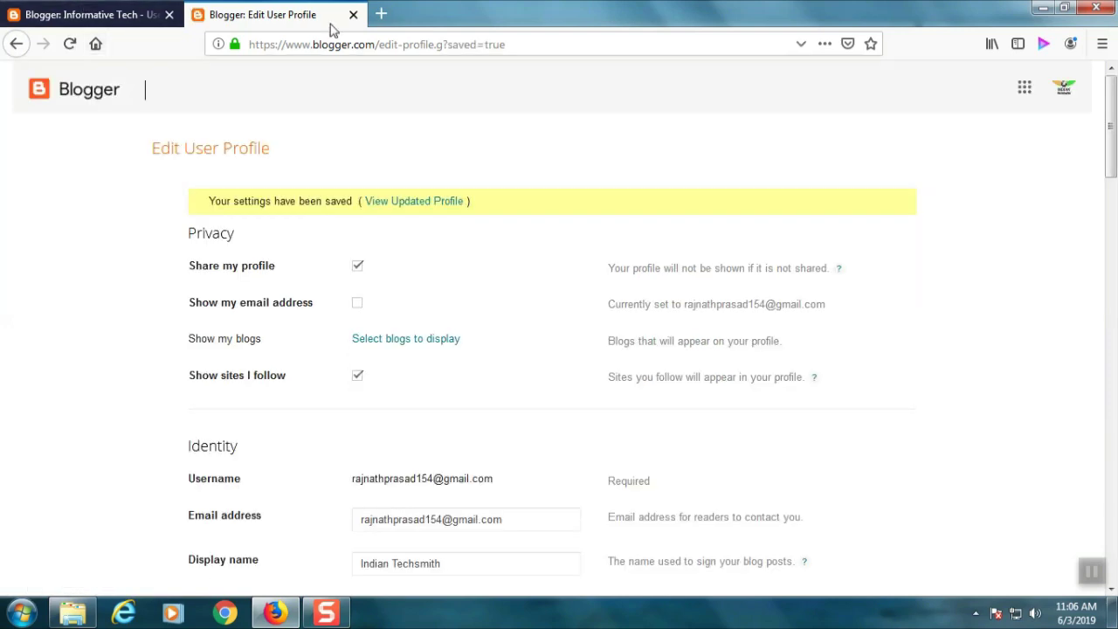
Step: Leave the saved profile page and load blogger.com in a new browser tab
left_click(16, 44)
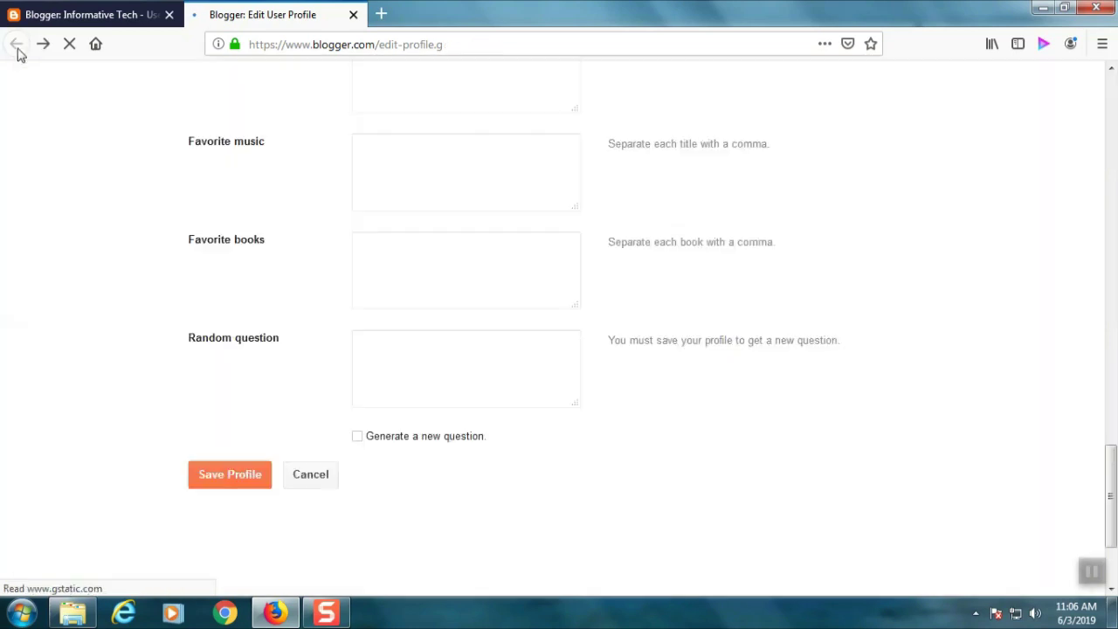
left_click(381, 15)
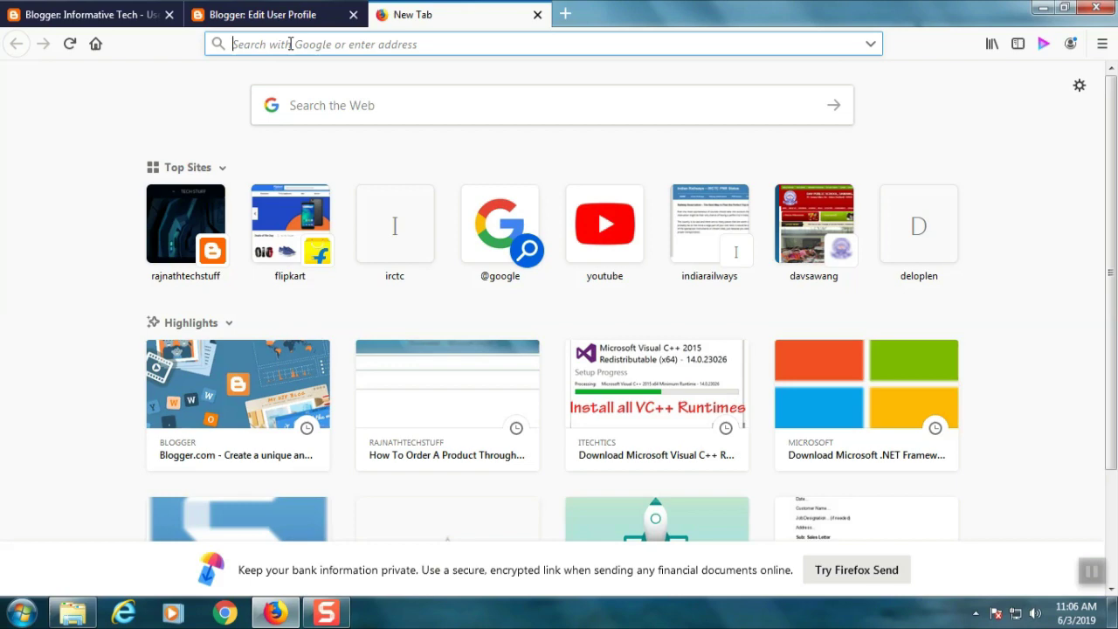
type("blogger")
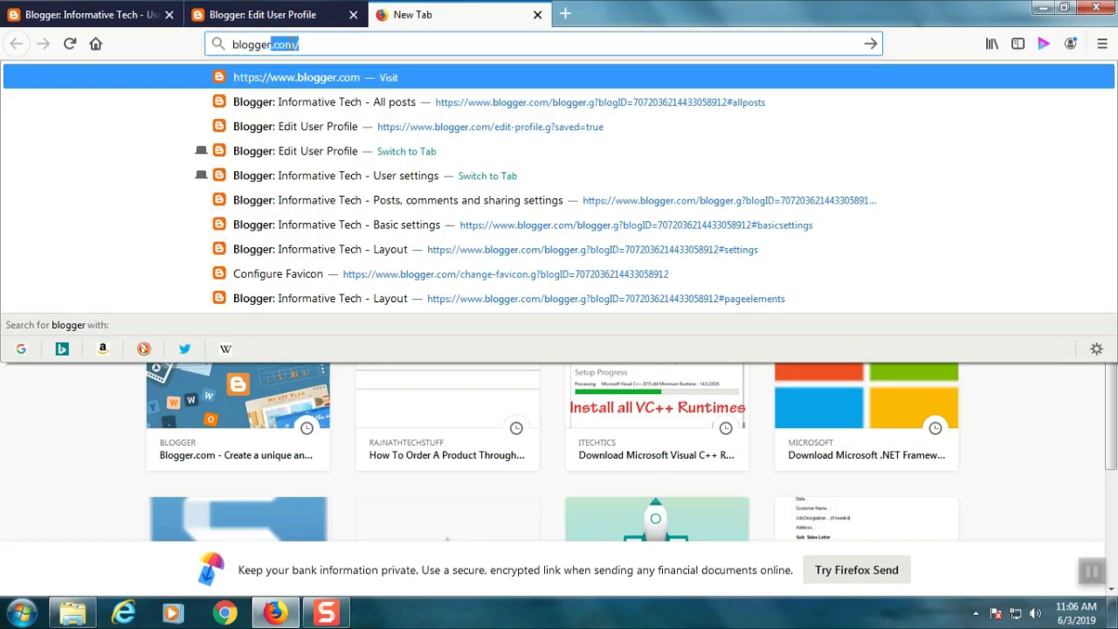
type(".com")
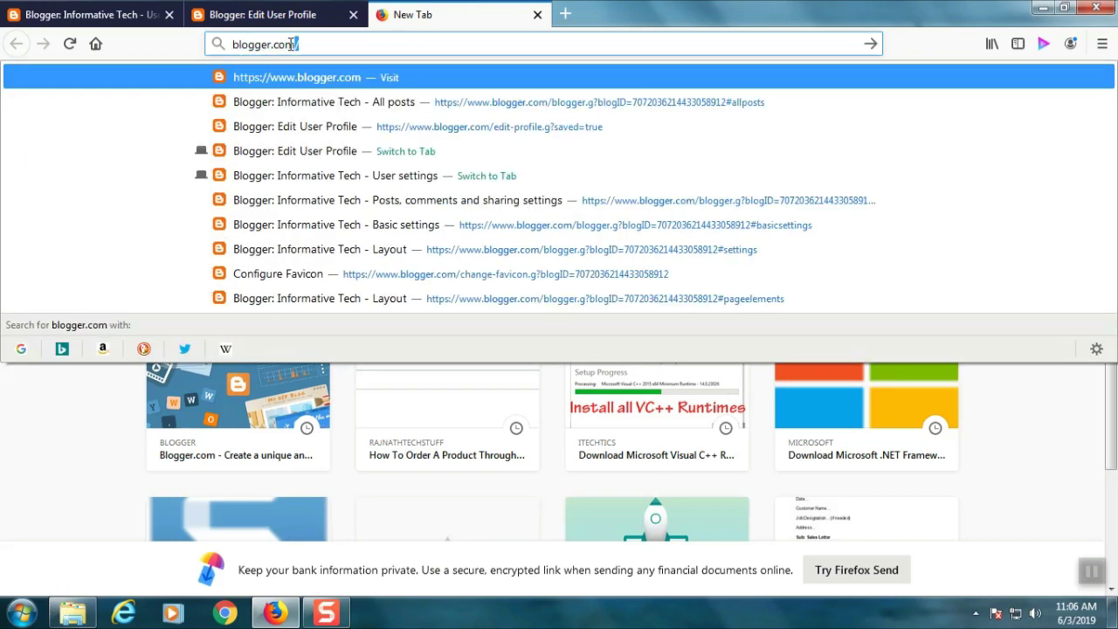
key("Return")
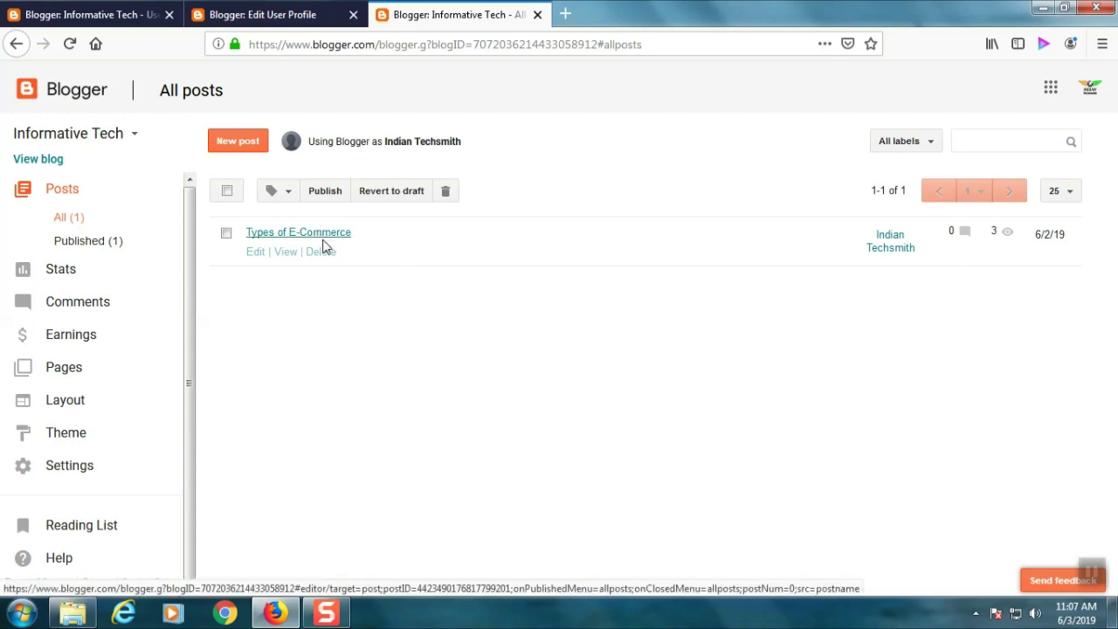
Step: View the published "Types of E-Commerce" post in the newly applied theme and return to the post list
left_click(284, 252)
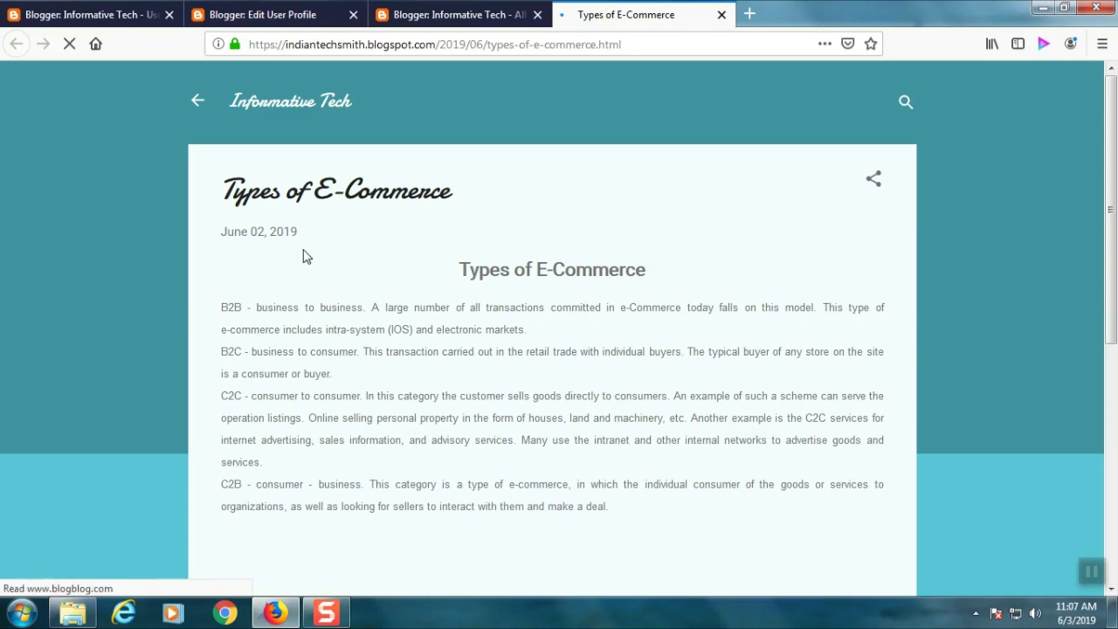
mouse_move(1112, 173)
left_mouse_down()
mouse_move(1115, 278)
mouse_move(1099, 177)
left_mouse_up()
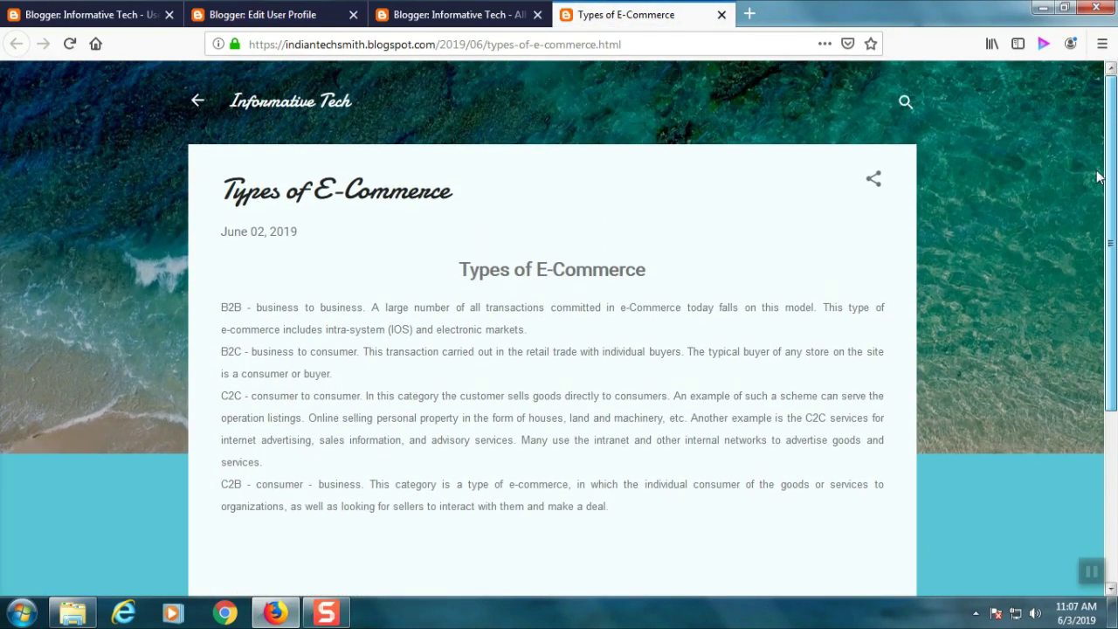
left_click(722, 14)
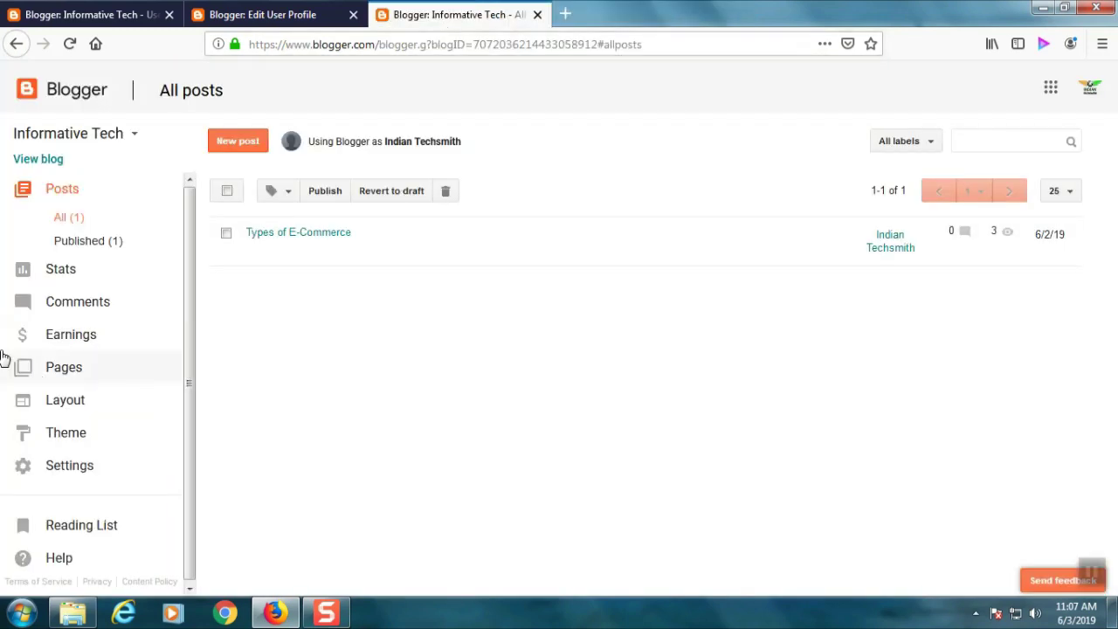
Step: Examine the blog's overview statistics, published comments and AdSense earnings pages
left_click(99, 271)
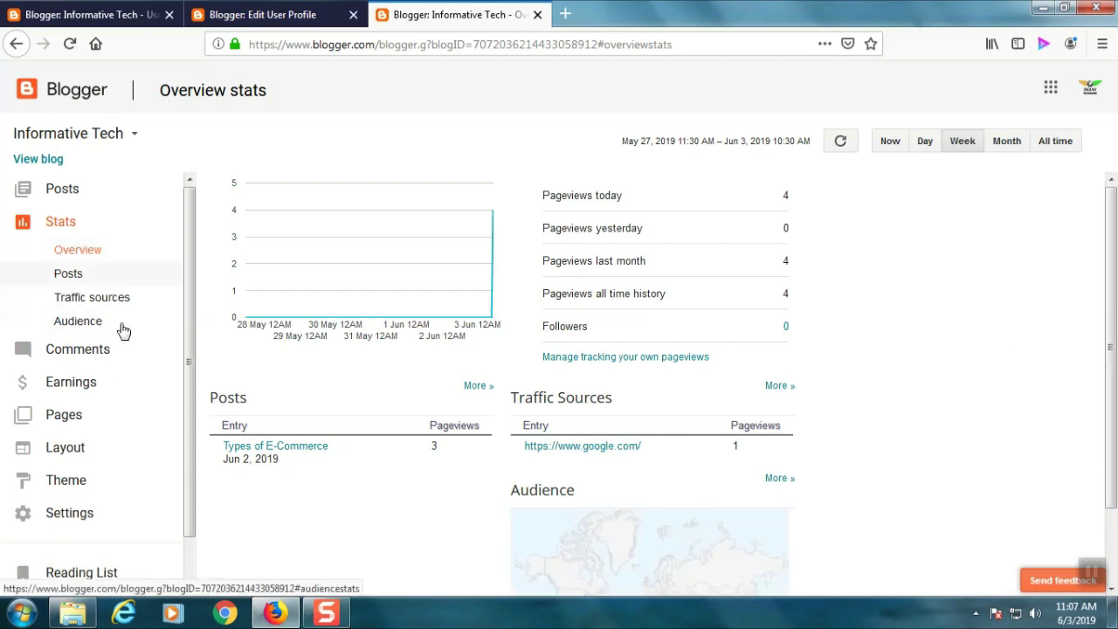
left_click(100, 350)
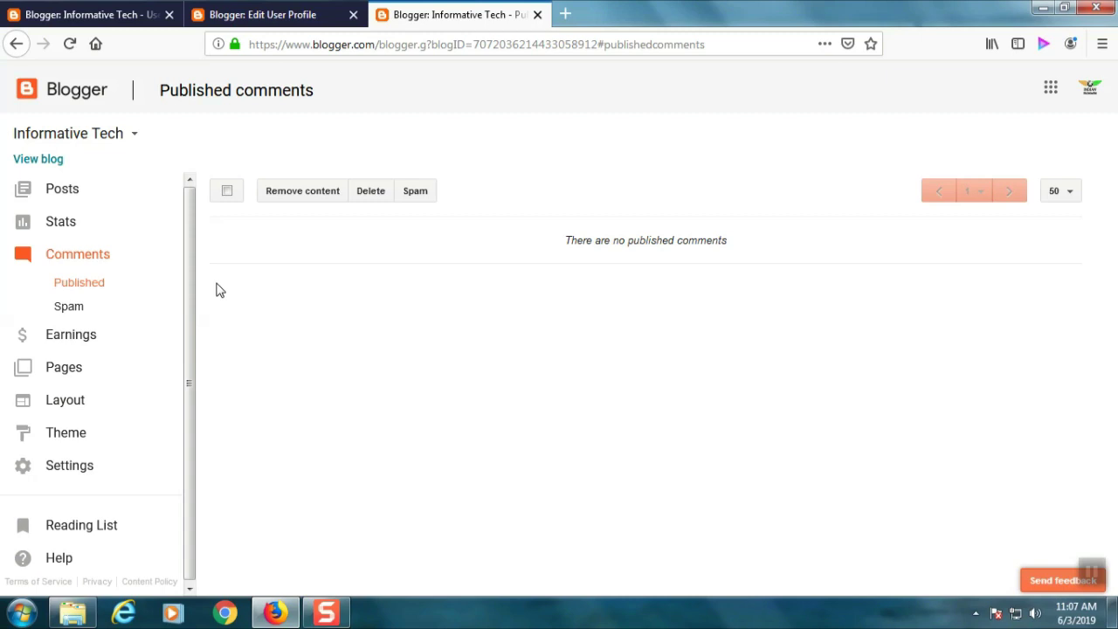
left_click(59, 339)
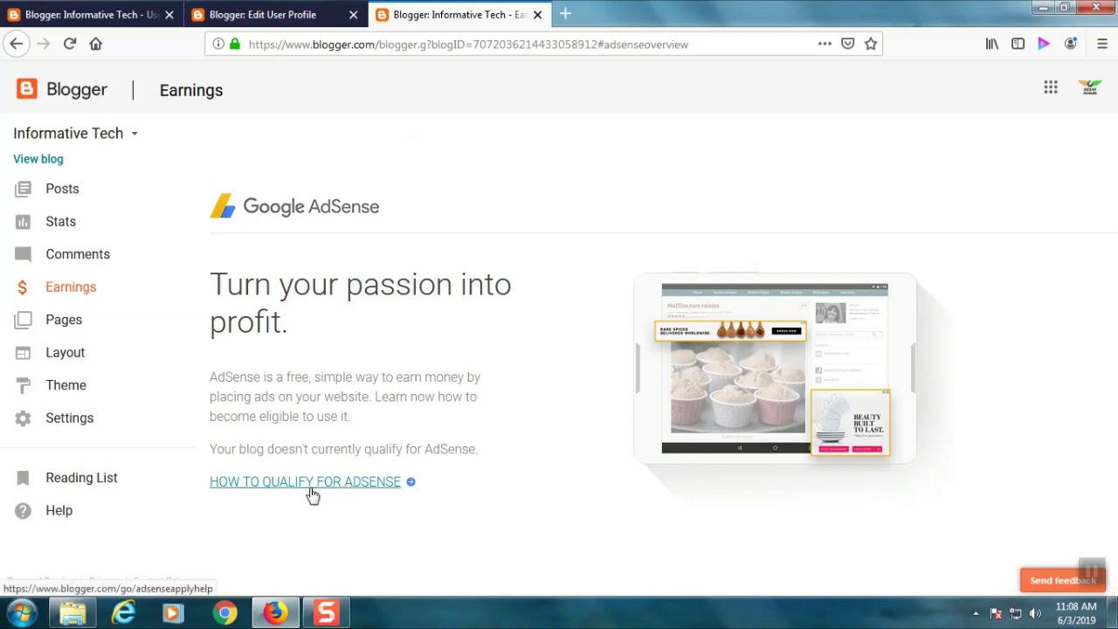
Step: Return to the post list and open the list of blogs containing the option to create another blog
left_click(93, 192)
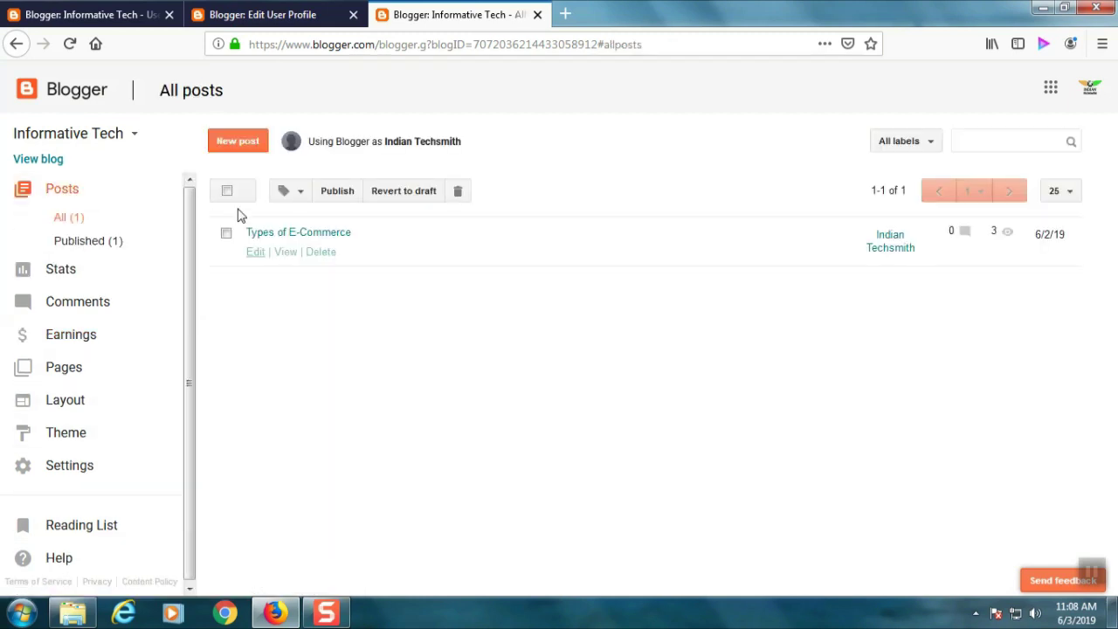
left_click(133, 137)
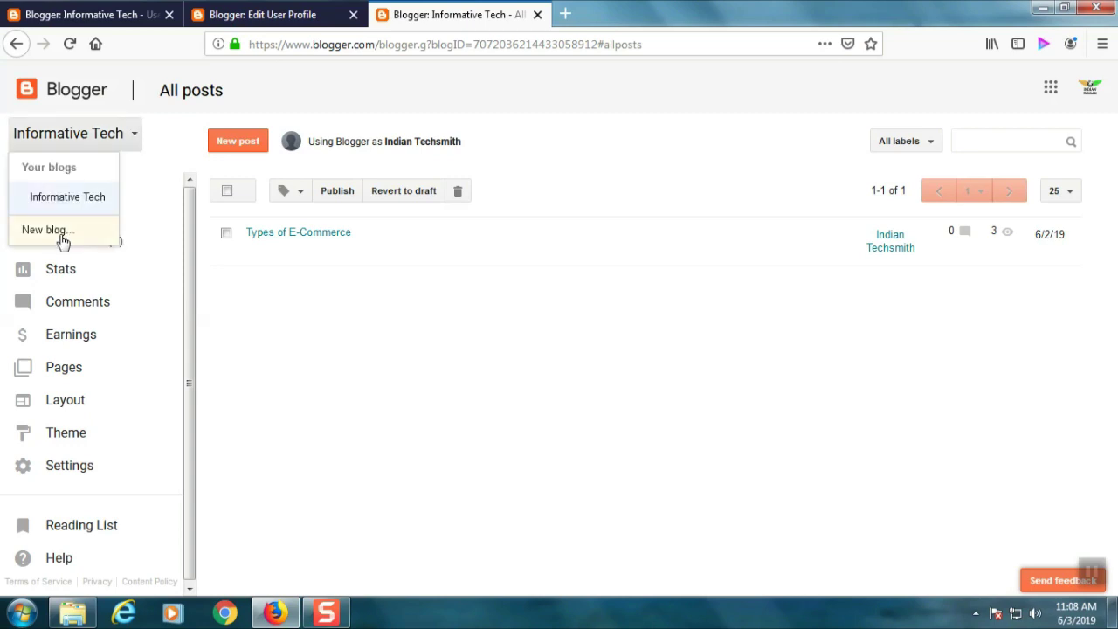